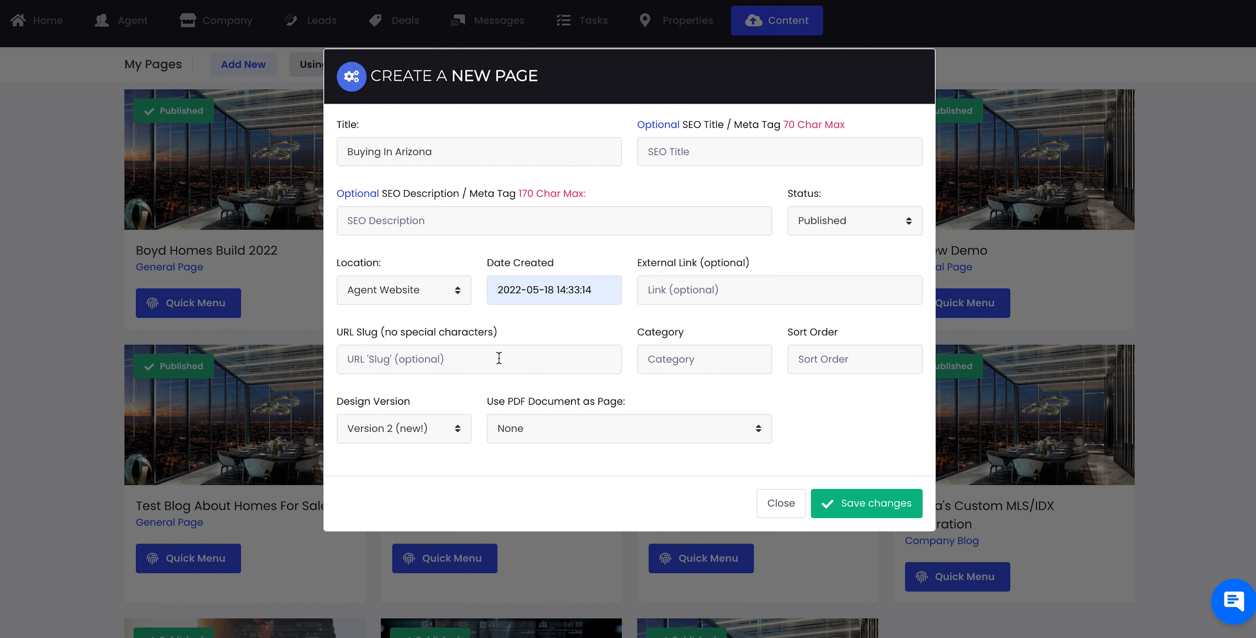
Step: Fill in the new page's URL slug as Buying-In-Arizona, based on its copied title
left_click(433, 317)
triple_click(383, 154)
key("ctrl+c")
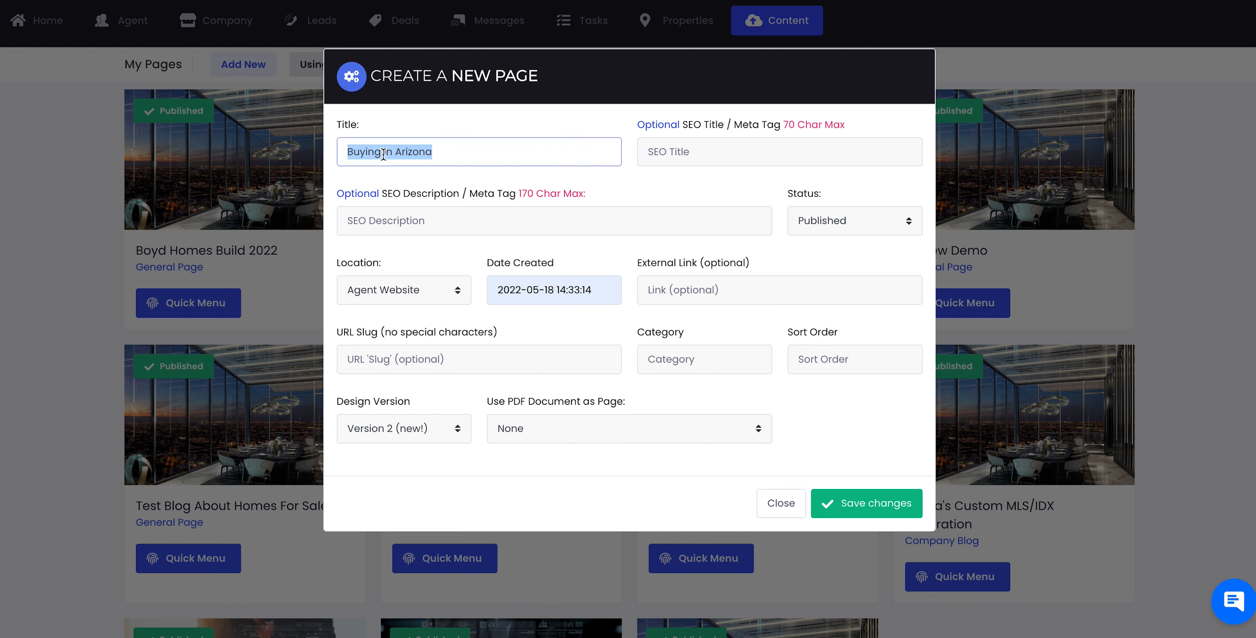
left_click(412, 365)
key("ctrl+v")
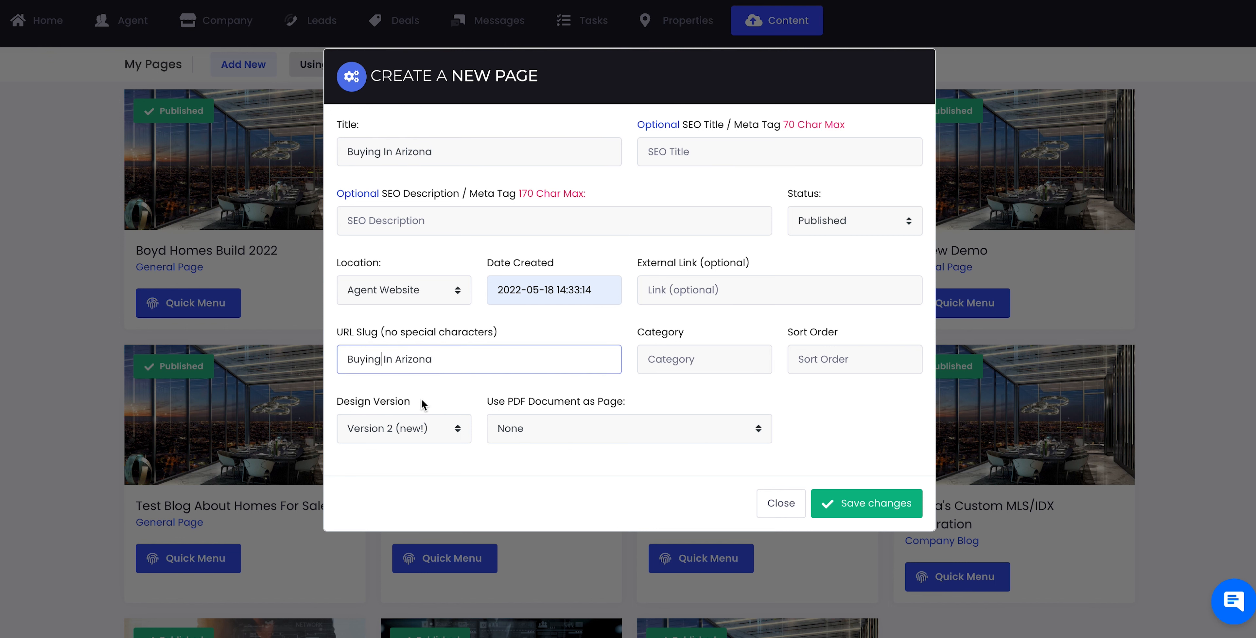
key("Delete")
left_click(423, 316)
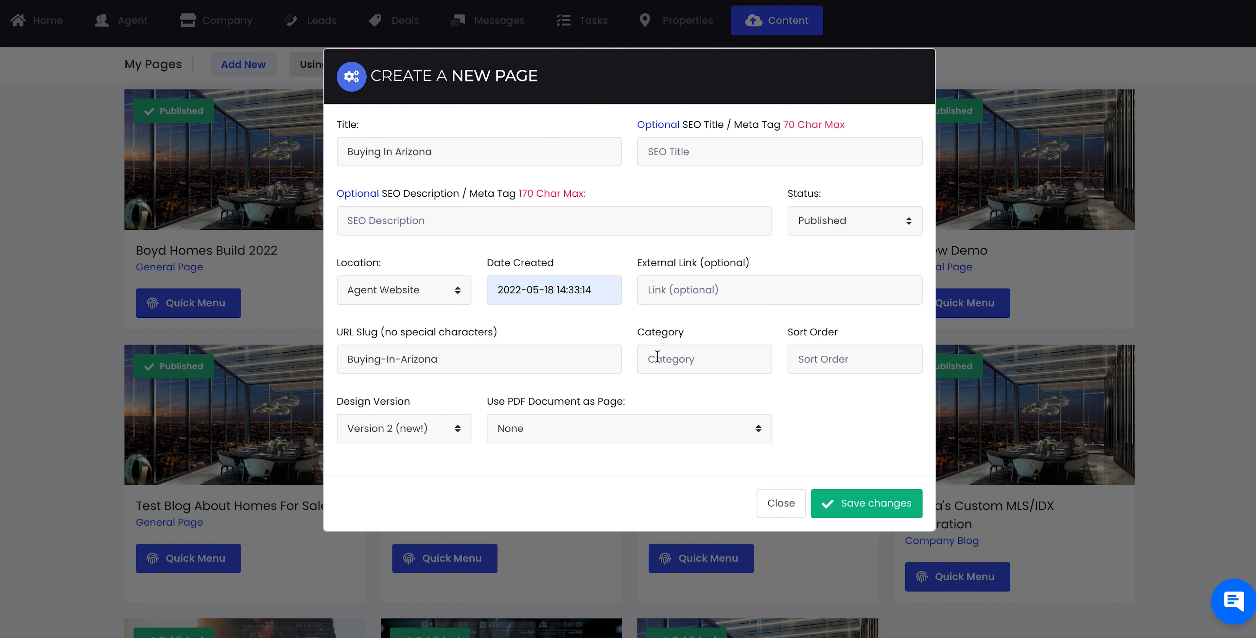
Step: Set the page's sort order to 1 and save the new page
left_click(693, 335)
left_click(816, 360)
type("1")
left_click(847, 503)
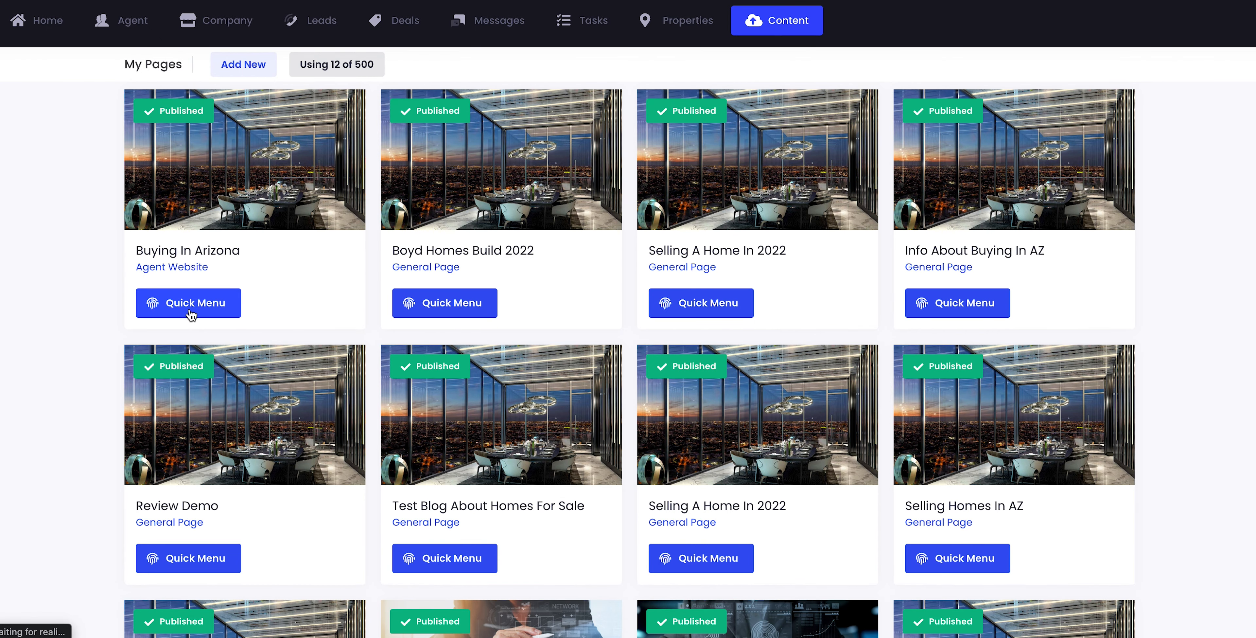
Step: Open the Buying In Arizona page in Live Edit Mode
left_click_drag(112, 116, 253, 277)
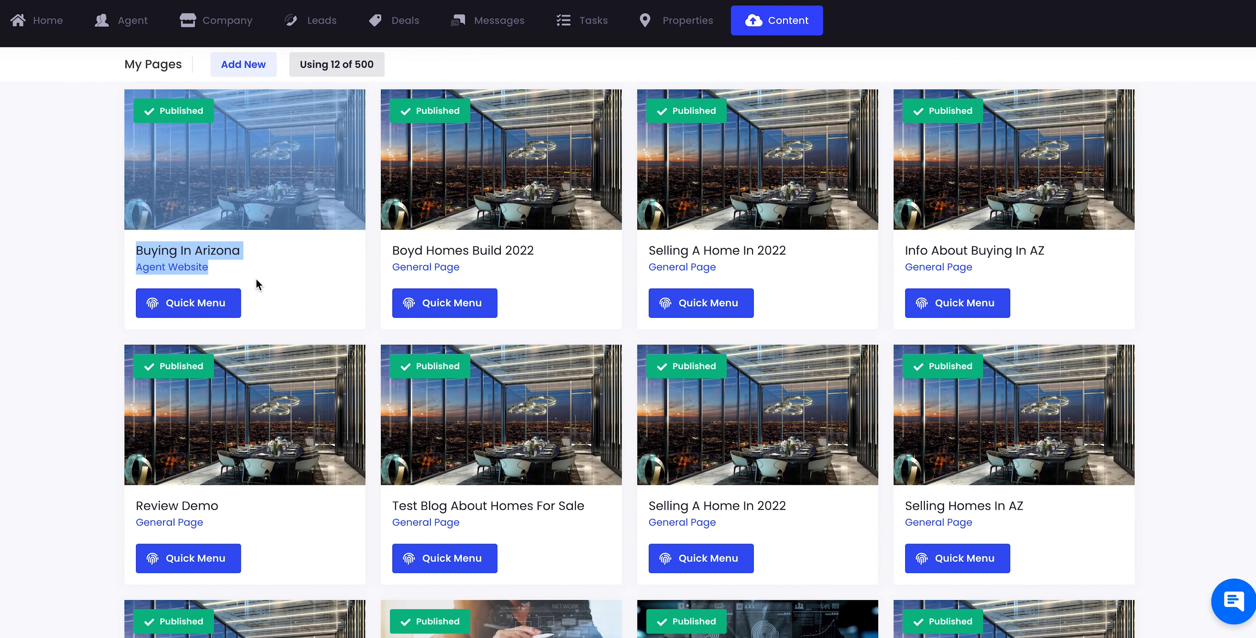
left_click(279, 263)
left_click(179, 306)
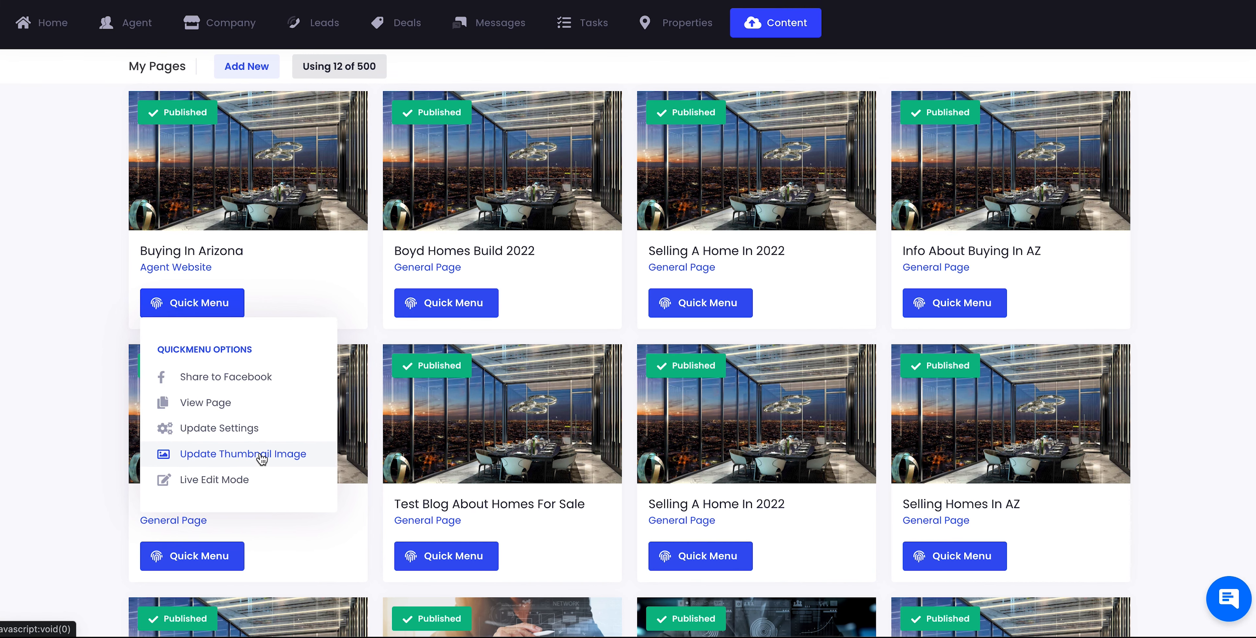
left_click(208, 480)
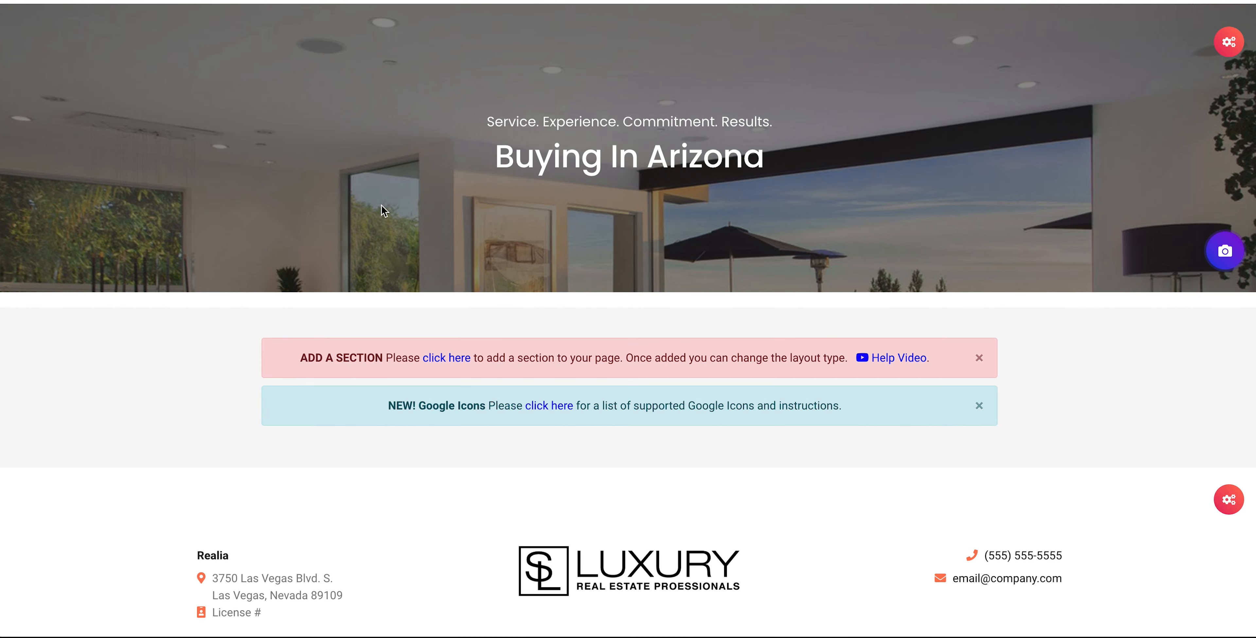
Step: Add three new sections to the Buying In Arizona page
scroll(379, 291, "down", 2)
scroll(379, 292, "up", 3)
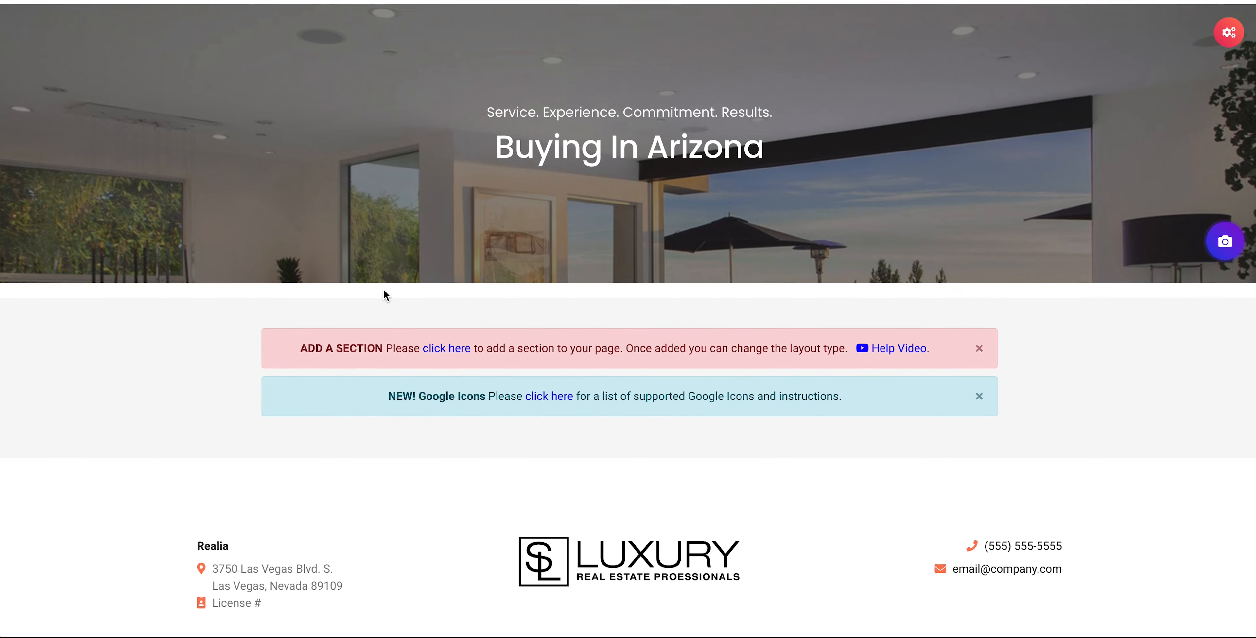
scroll(384, 290, "down", 1)
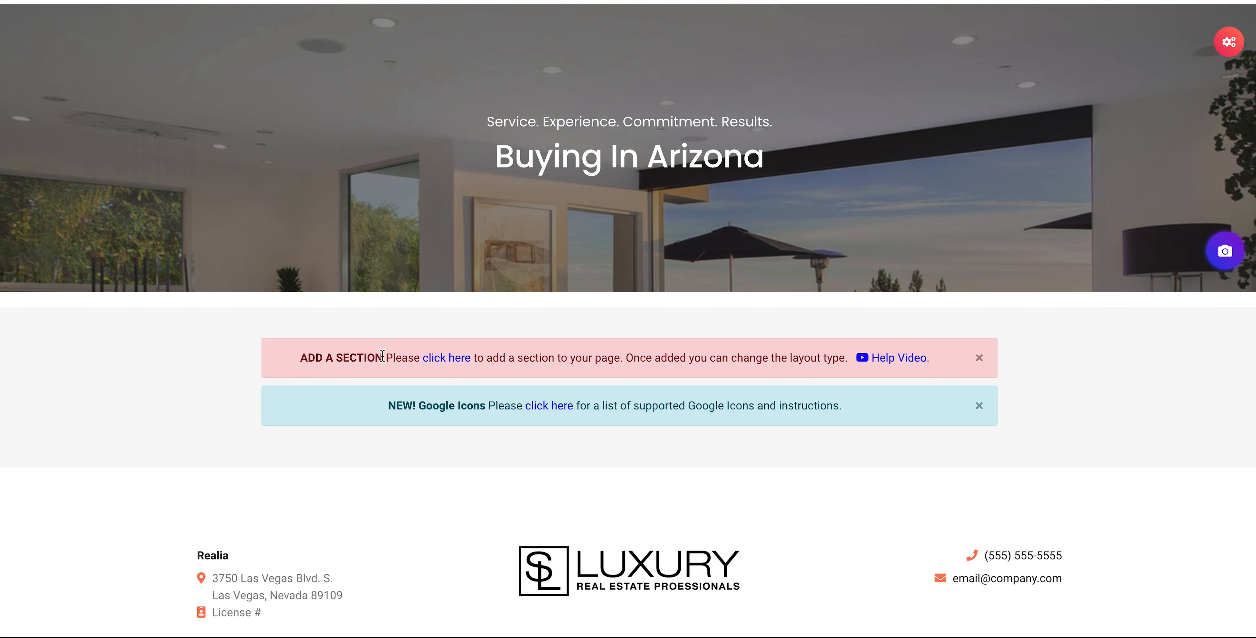
left_click(455, 366)
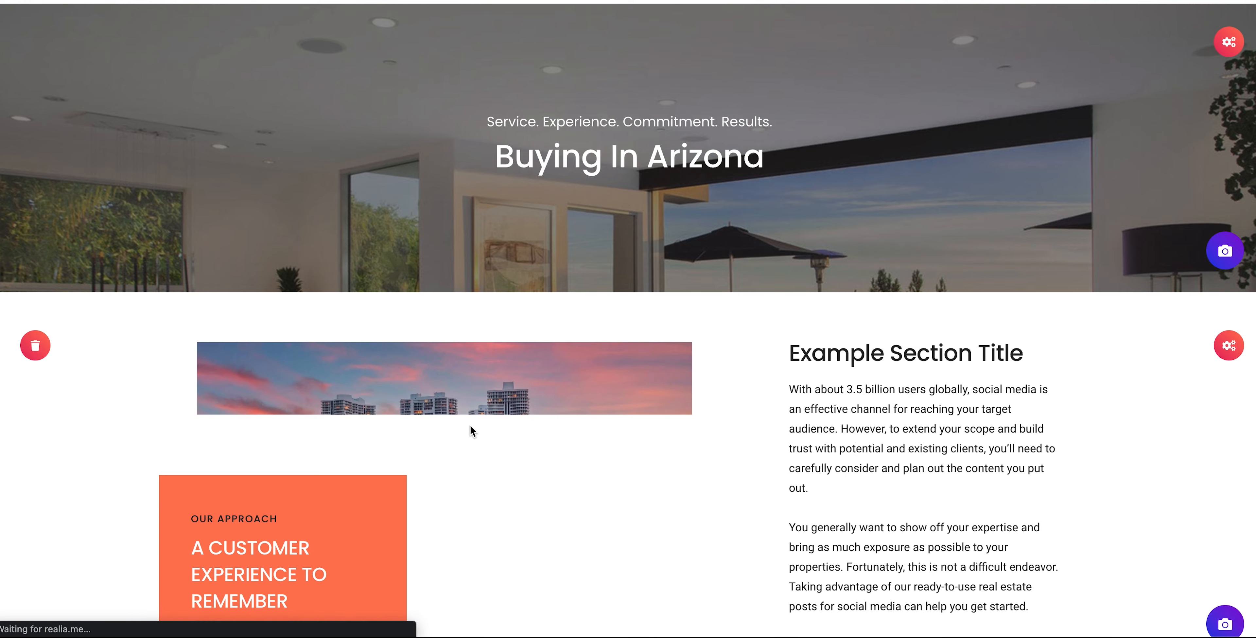
scroll(449, 430, "down", 5)
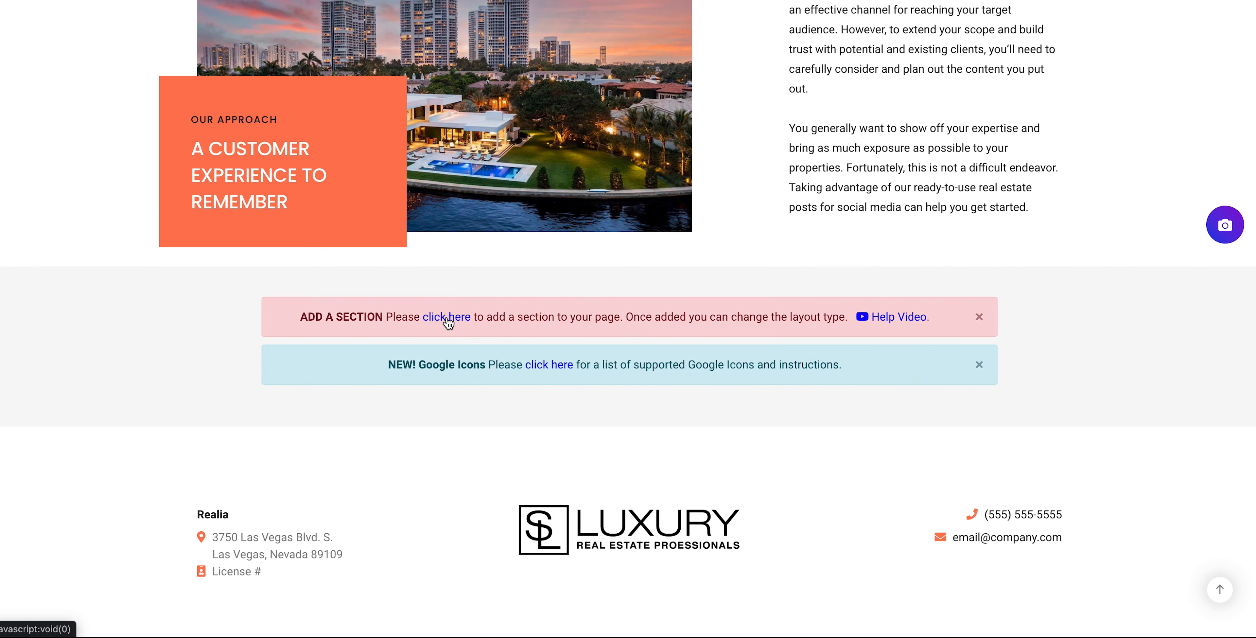
left_click(445, 319)
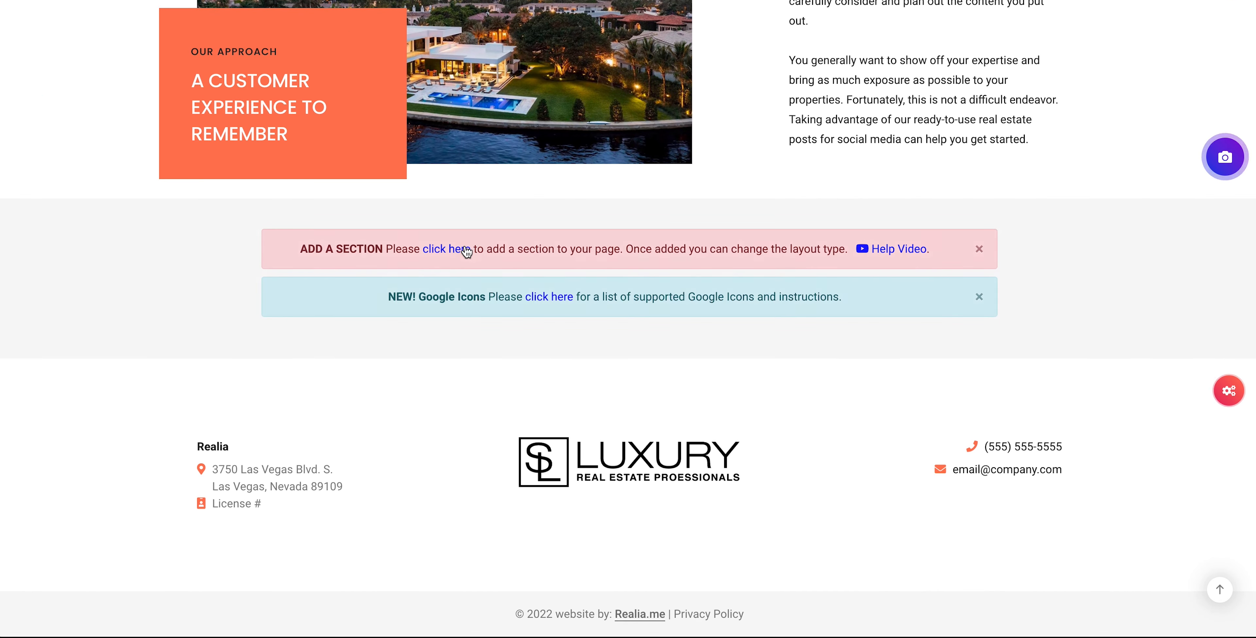
left_click(460, 254)
scroll(602, 299, "down", 5)
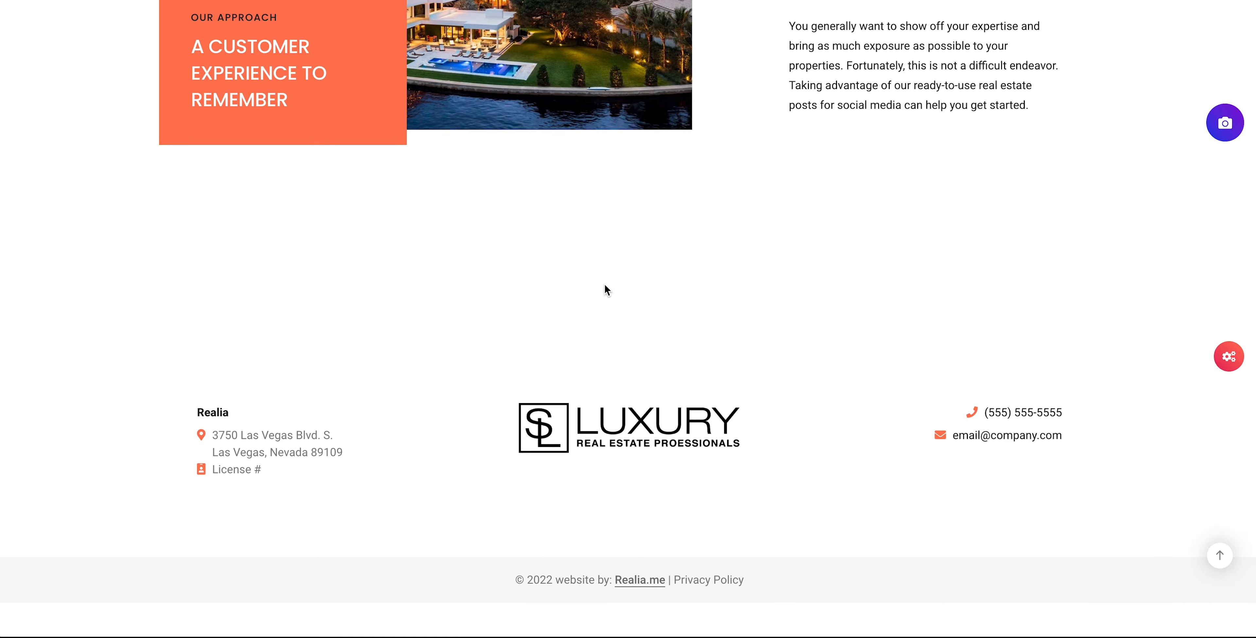
Step: Replace the first section's body text with the copied text about buying a house in Arizona and save it
scroll(676, 279, "up", 15)
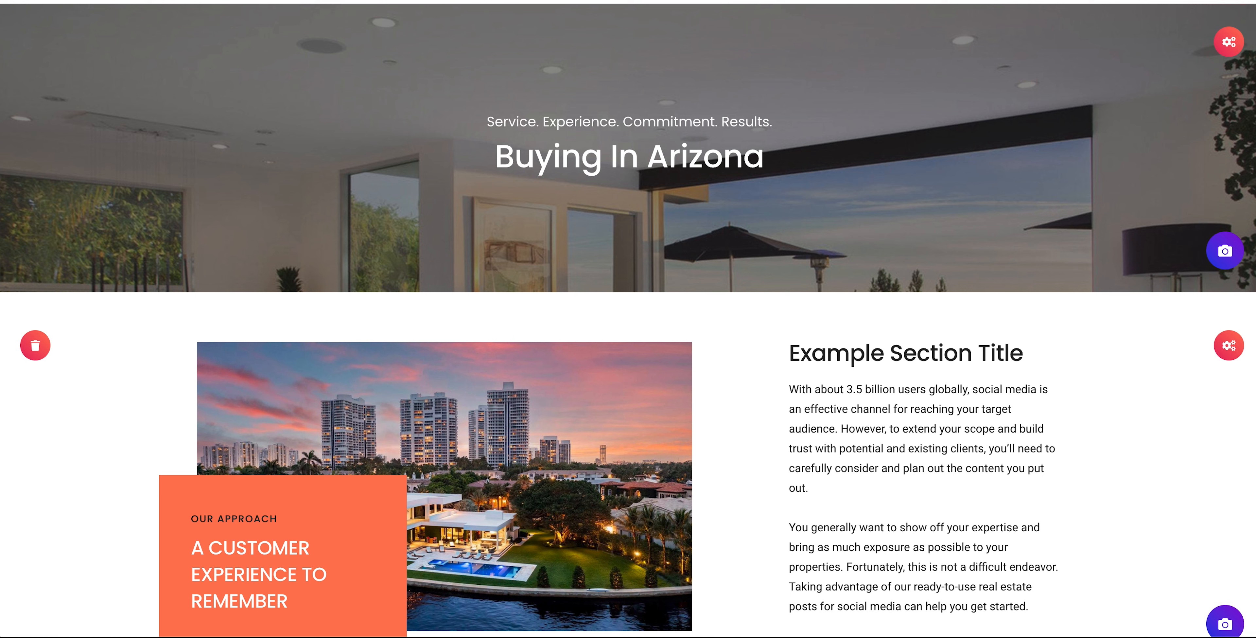
scroll(898, 388, "down", 2)
scroll(897, 388, "down", 1)
left_click(898, 388)
left_click(479, 258)
key("ctrl+v")
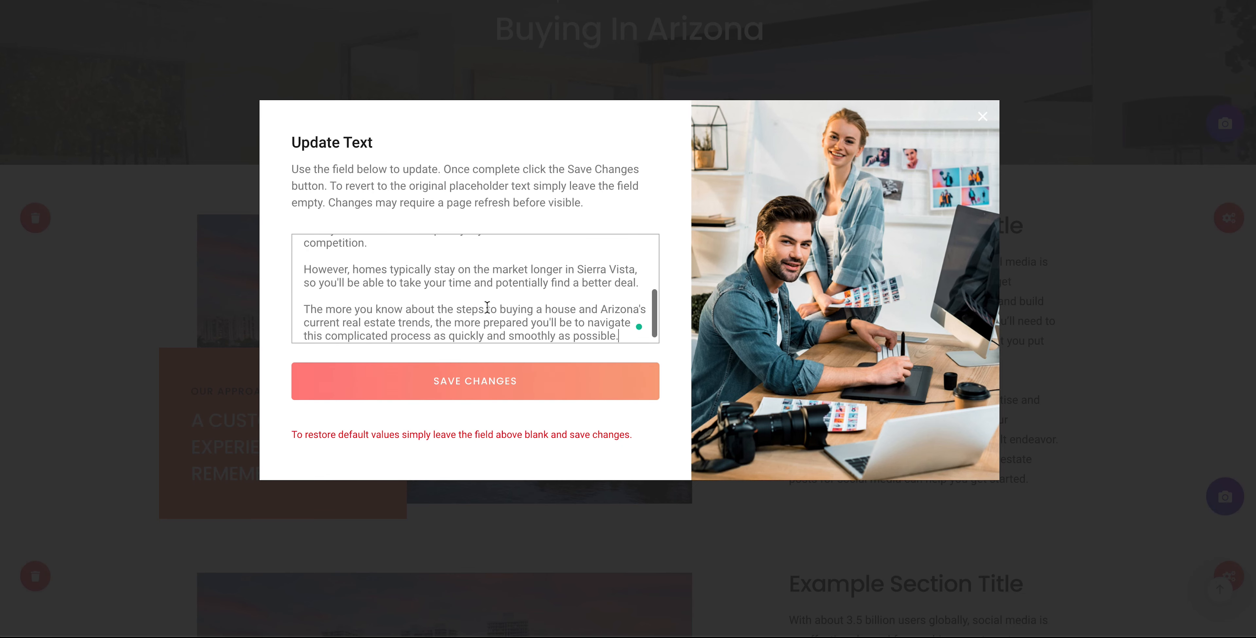
left_click(488, 380)
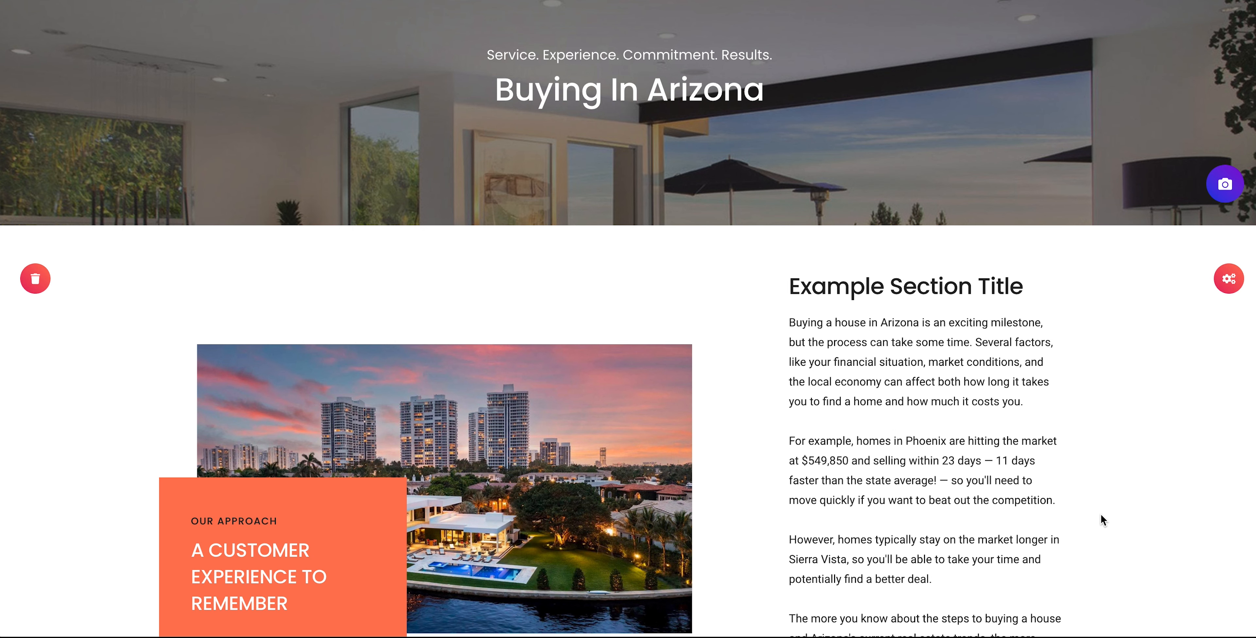
Step: Change the first section's title to "Steps to Buying a House in Arizona" and save it
scroll(1073, 390, "down", 6)
scroll(941, 146, "up", 2)
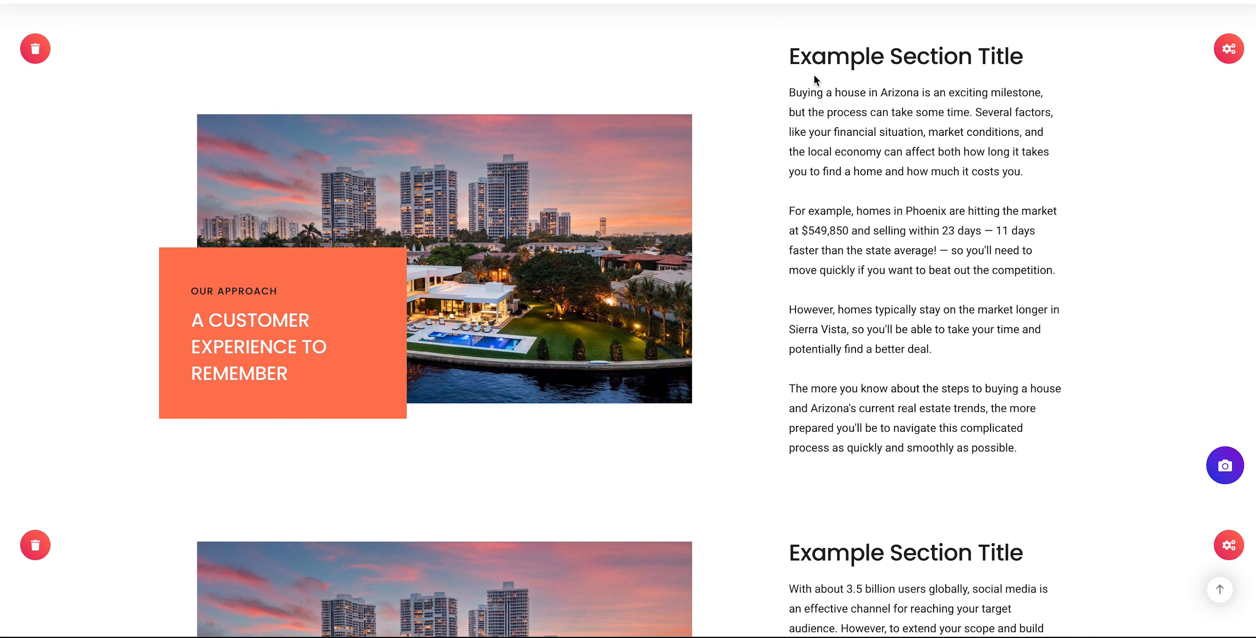
left_click(829, 58)
left_click(446, 289)
type("Steps to Buying a House in Arizona")
left_click(397, 343)
Step: Change the second section's style to Text - Basic
scroll(907, 294, "down", 8)
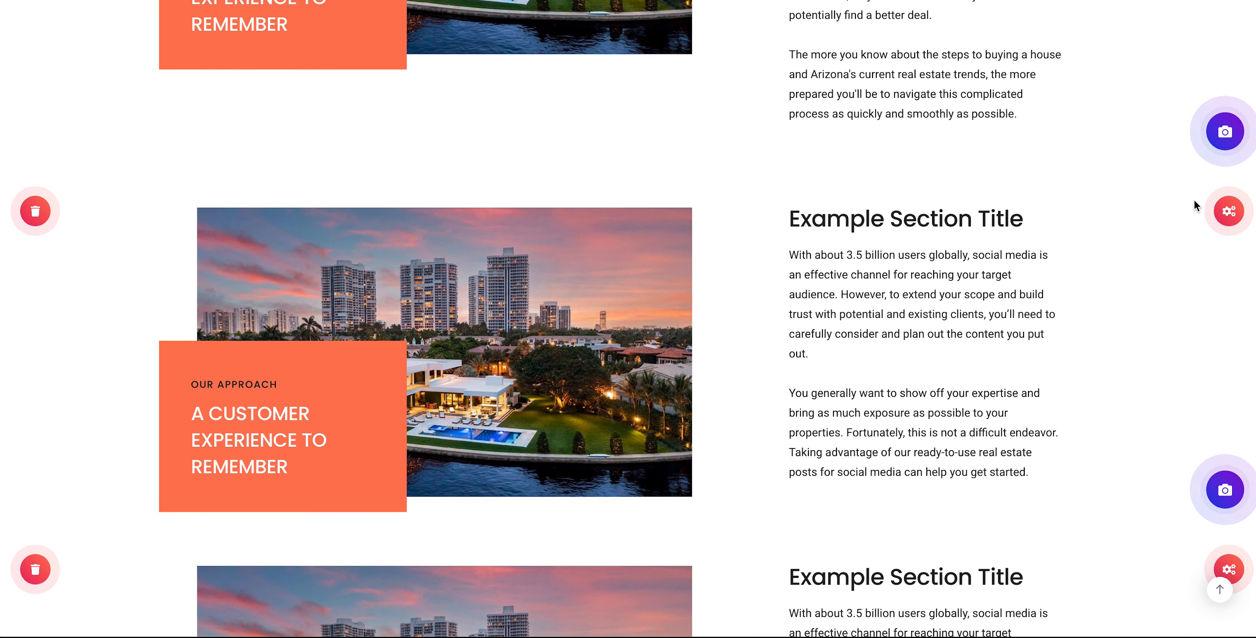
left_click(1230, 211)
left_click(1003, 248)
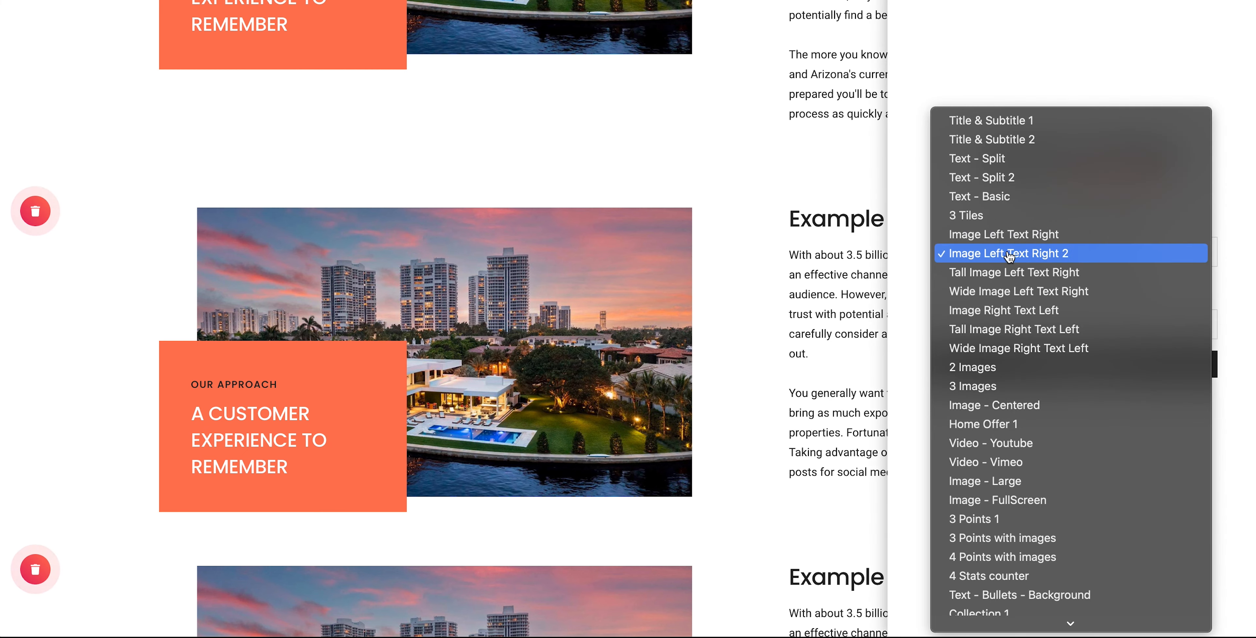
left_click(1029, 200)
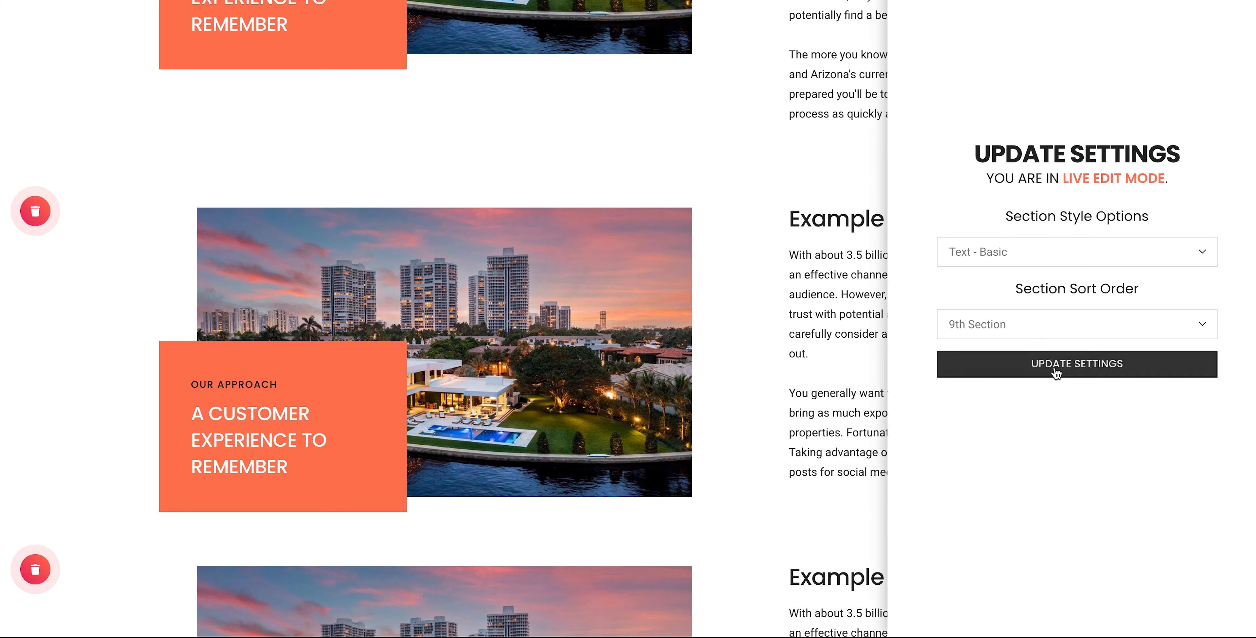
left_click(1059, 376)
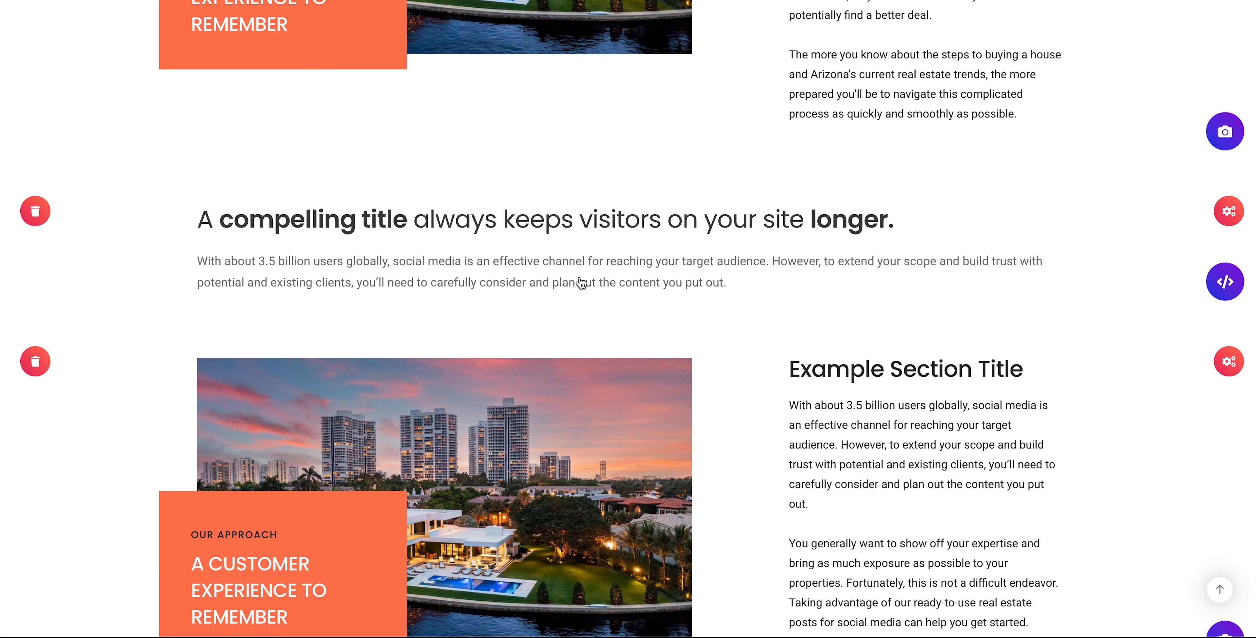
Step: Review the available style options for the second section and keep Text - Basic
left_click(1230, 213)
left_click(1014, 251)
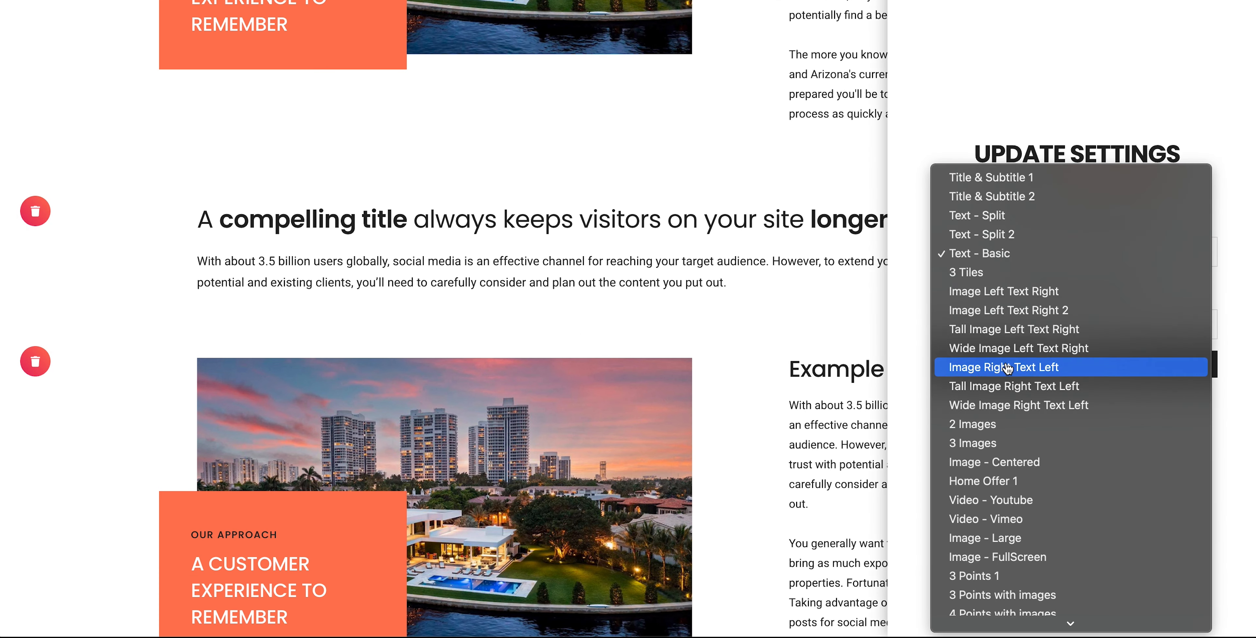
scroll(1019, 385, "down", 8)
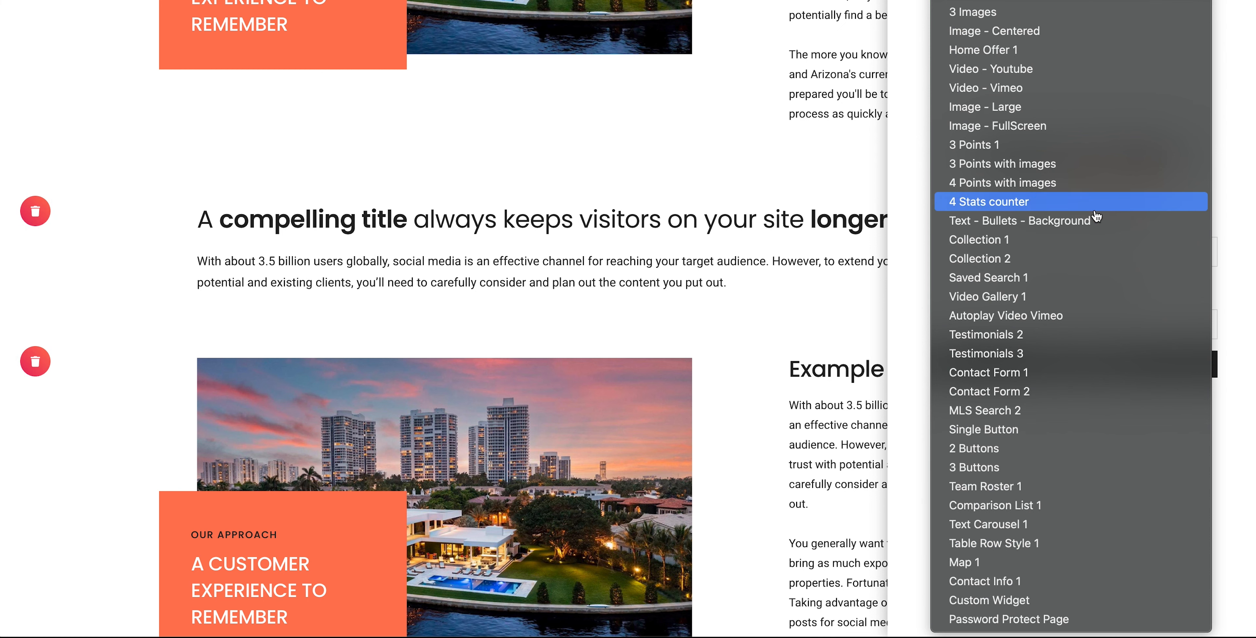
left_click(901, 205)
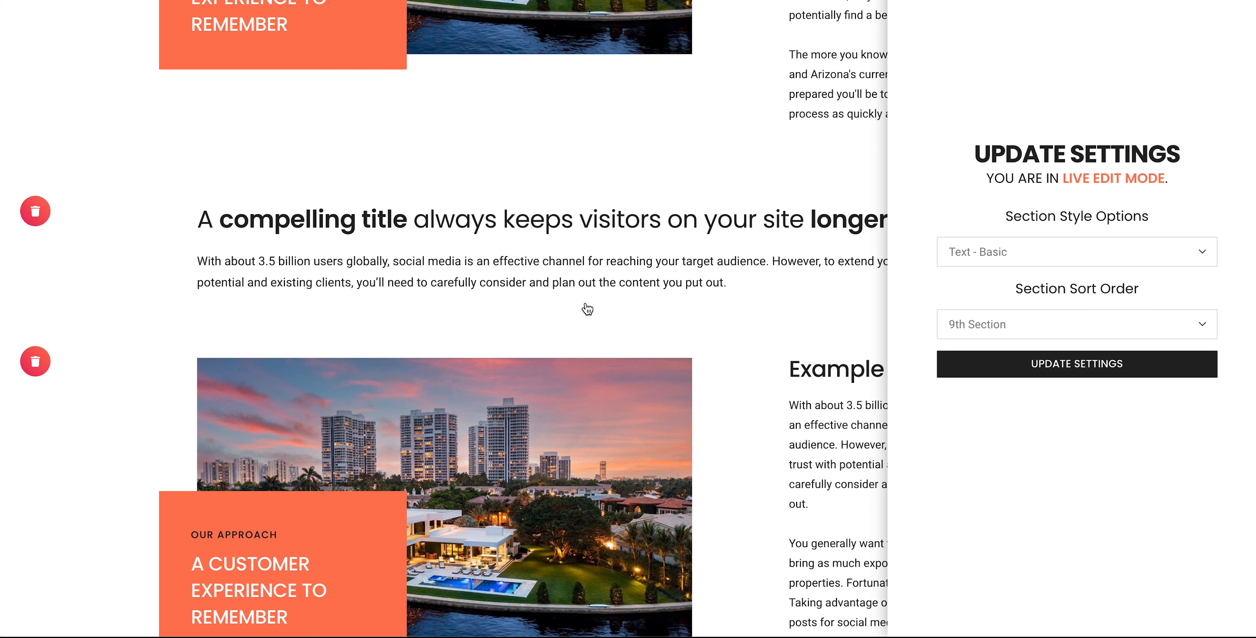
left_click(1004, 373)
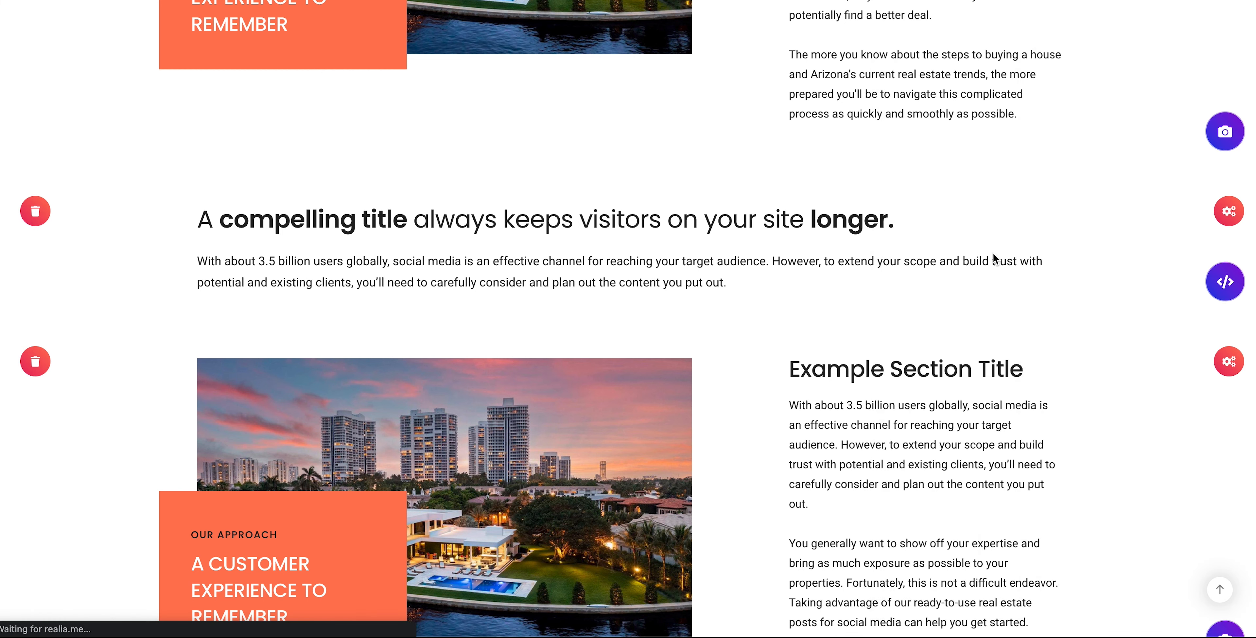
Step: Replace the Text - Basic section's paragraph with the copied text about buying a house in Arizona and save it
scroll(598, 312, "down", 3)
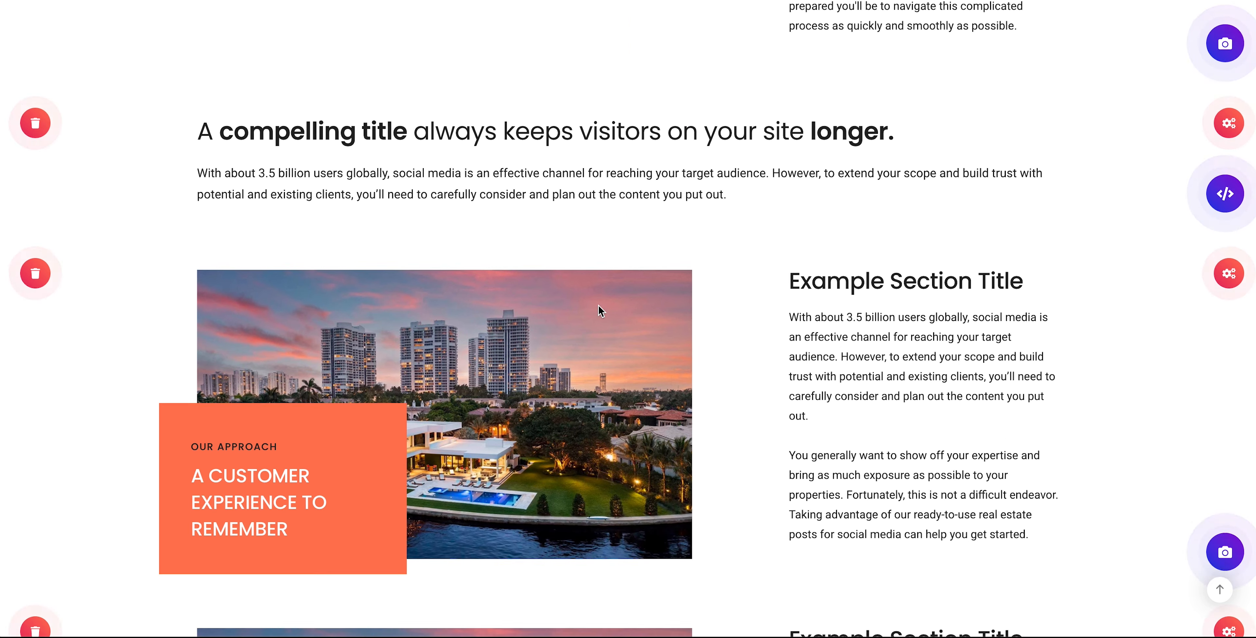
left_click(493, 168)
left_click(518, 244)
key("ctrl+v")
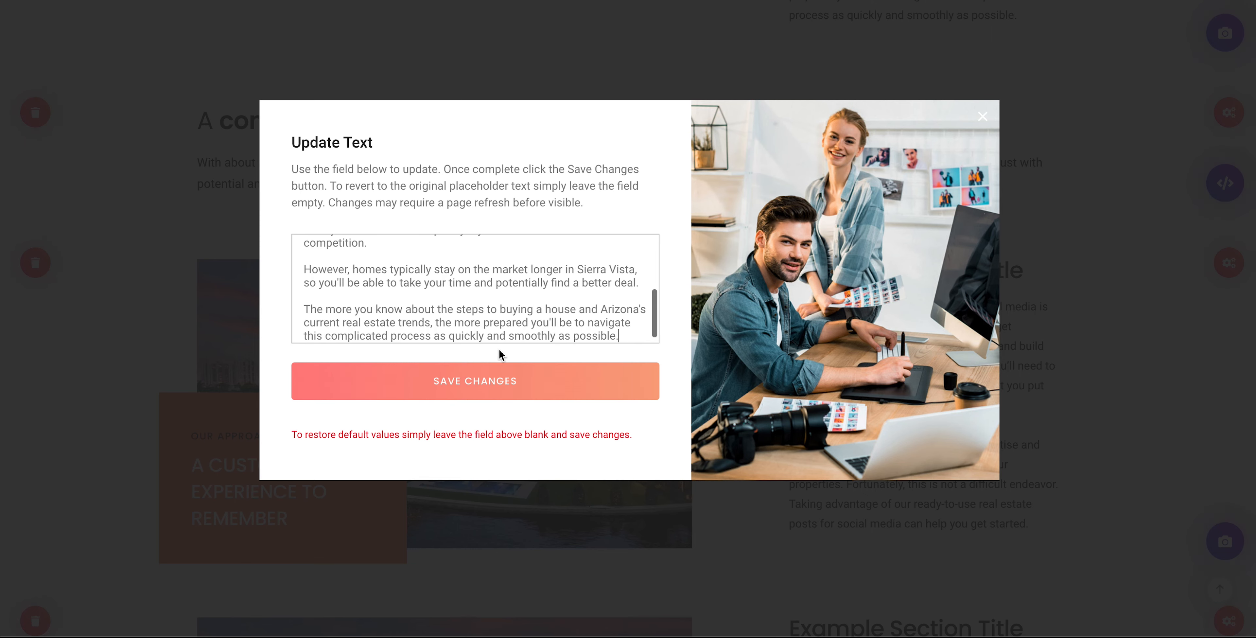
left_click(496, 378)
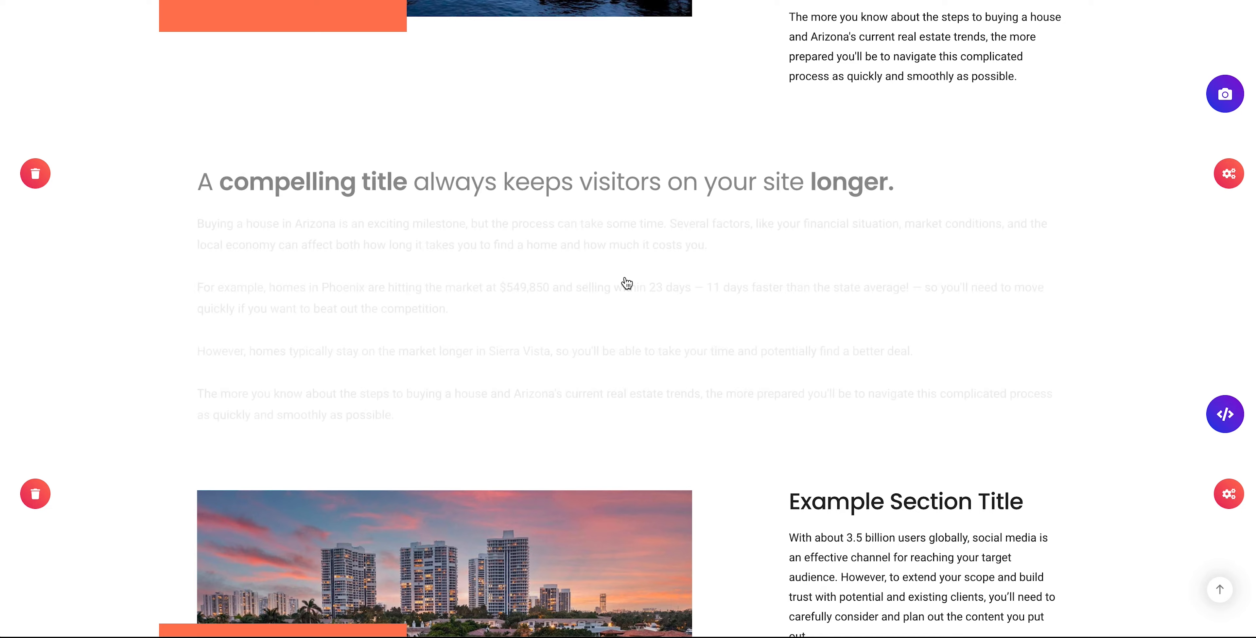
Step: Change the style of the section below the basic text to Image Right Text Left
scroll(633, 300, "down", 1)
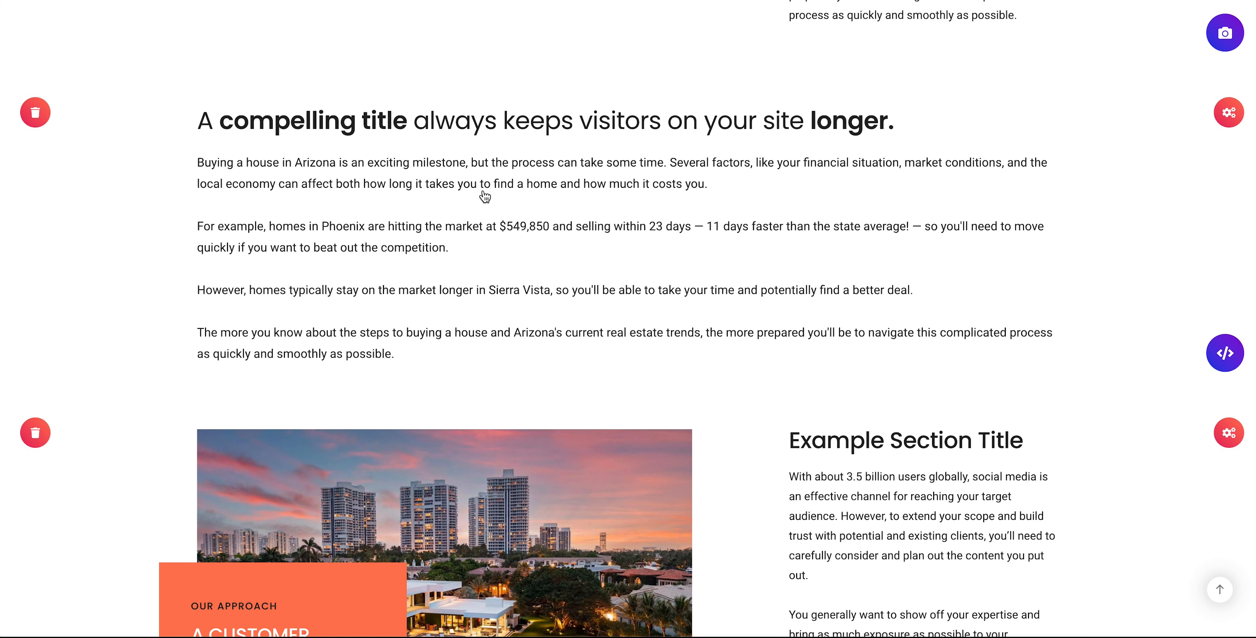
scroll(1041, 261, "down", 3)
scroll(1041, 263, "down", 2)
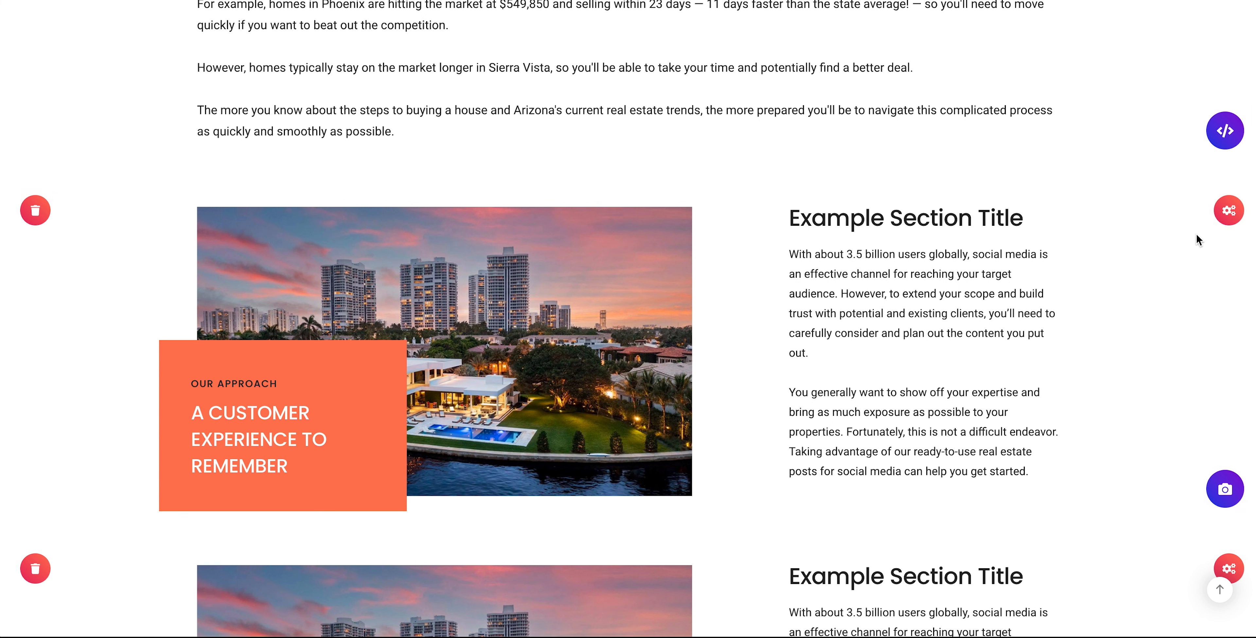
left_click(1229, 211)
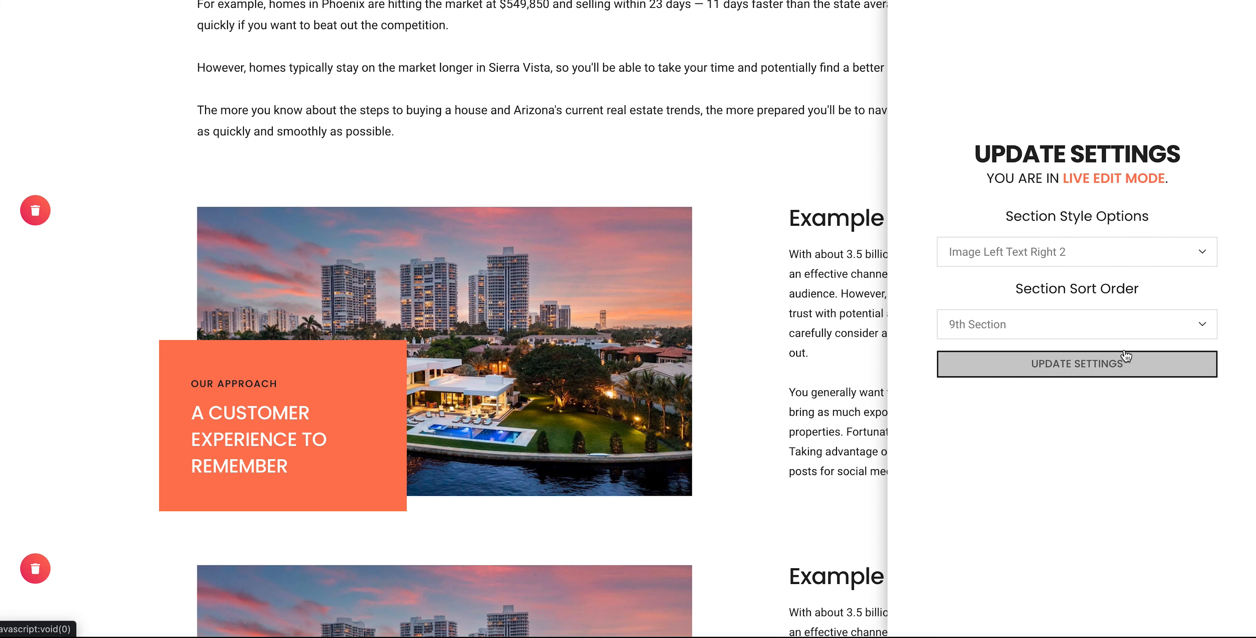
left_click(1044, 261)
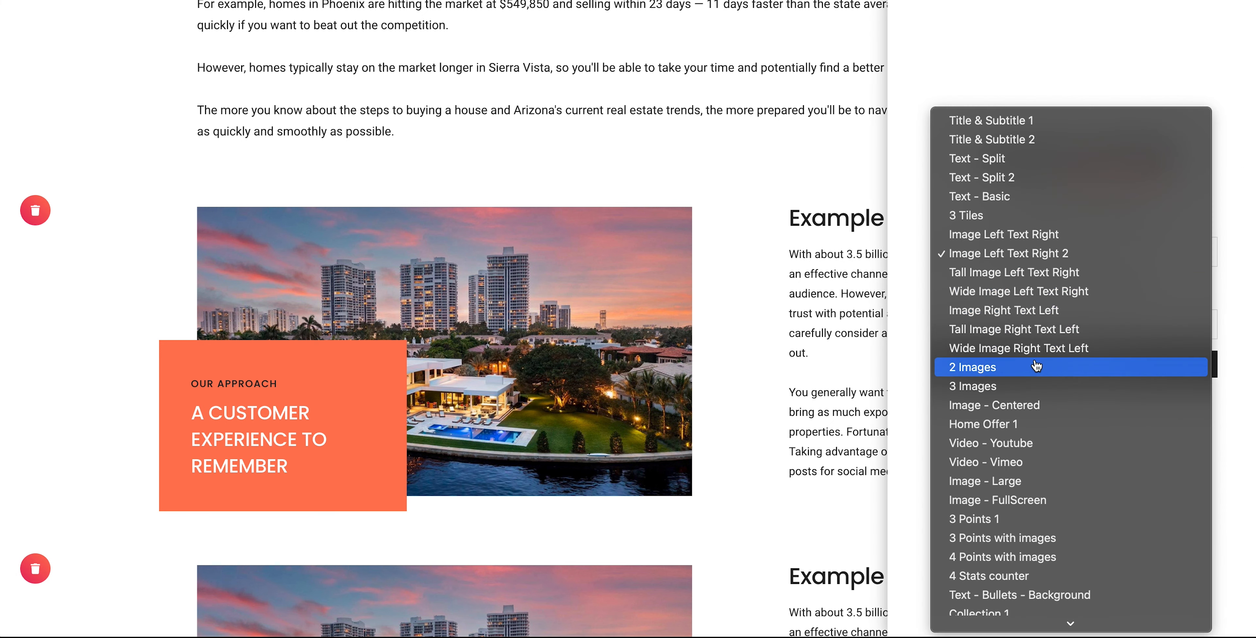
left_click(1057, 310)
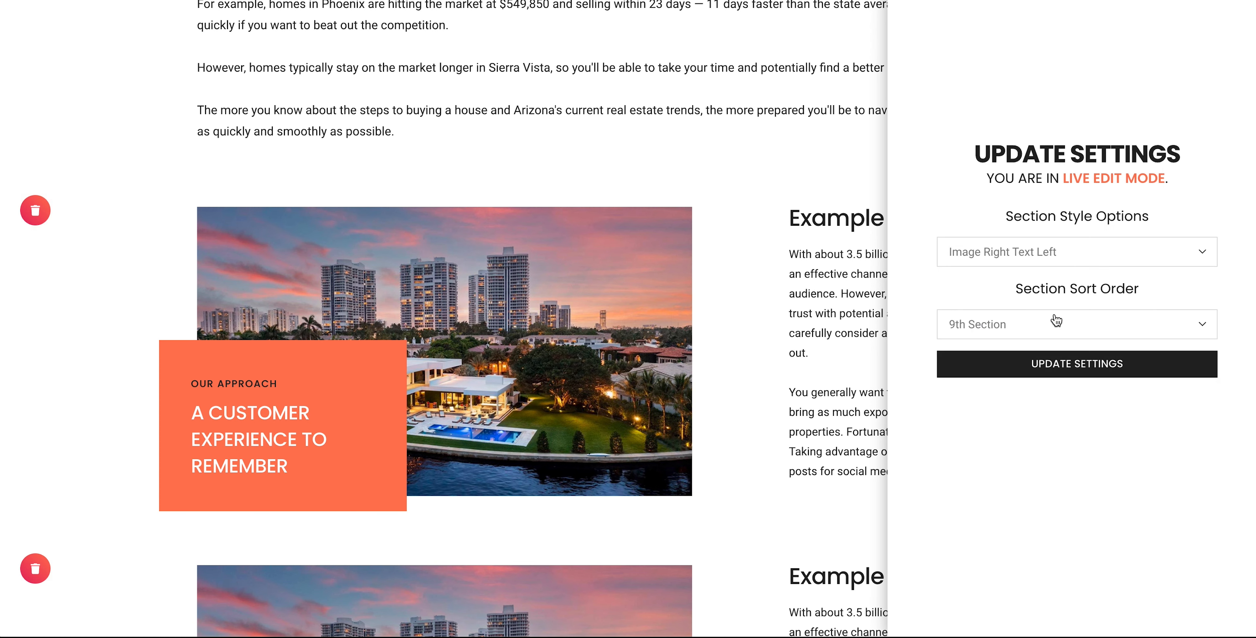
left_click(1054, 371)
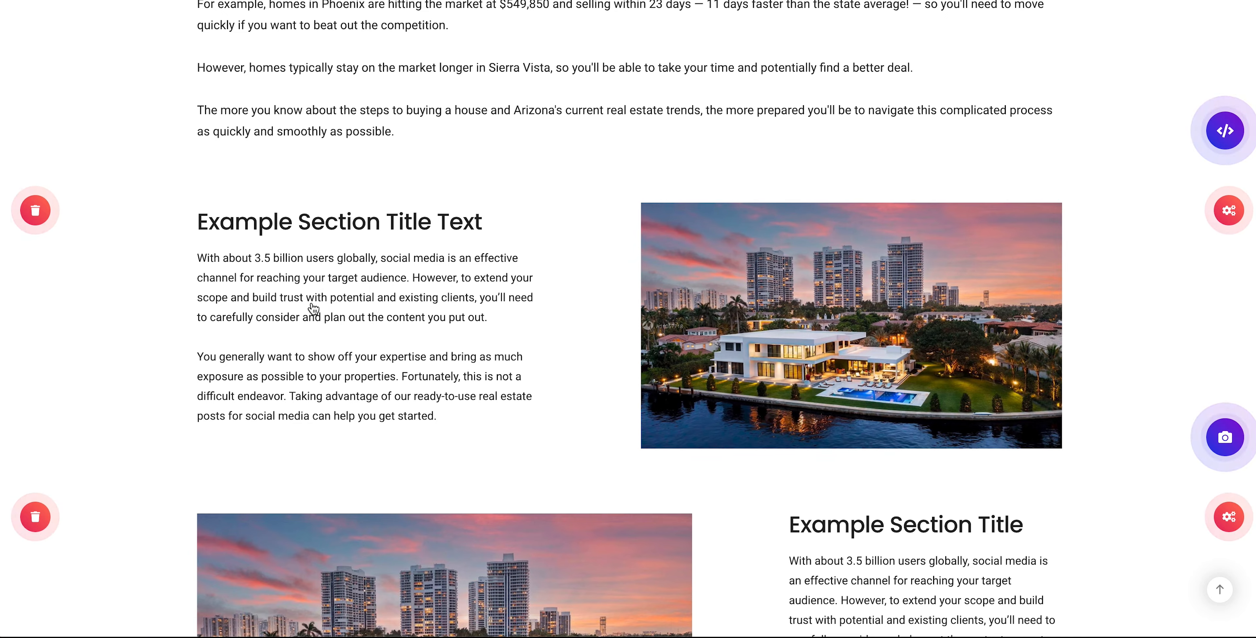
left_click(314, 315)
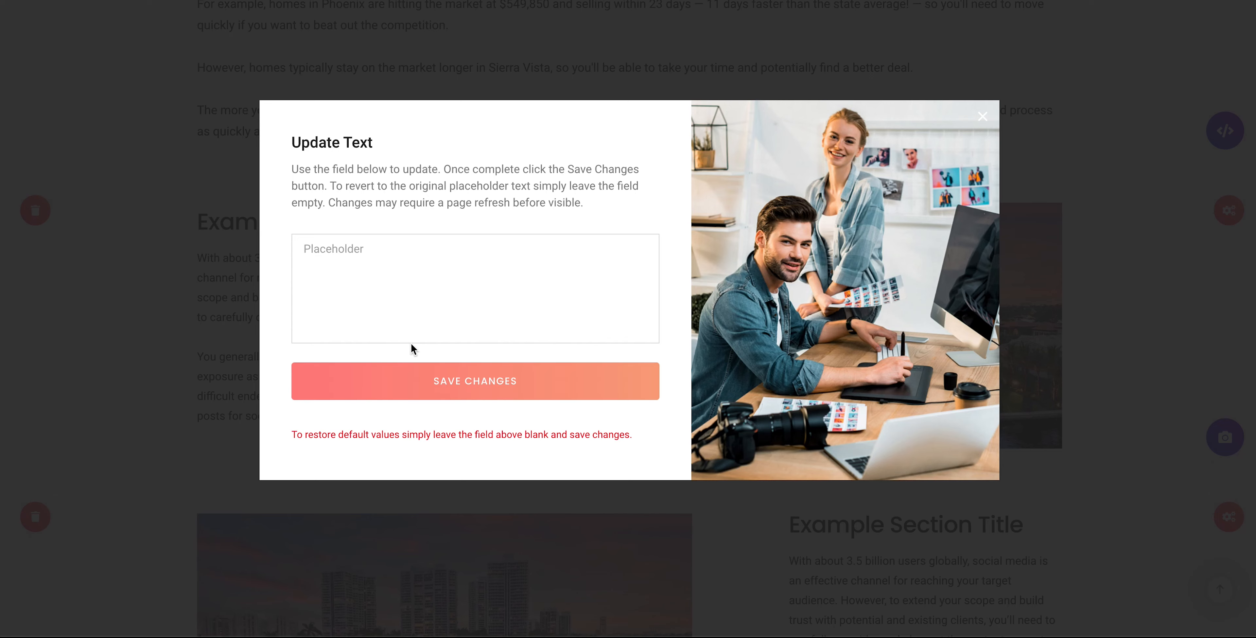
left_click(409, 290)
type("Save for a down payment")
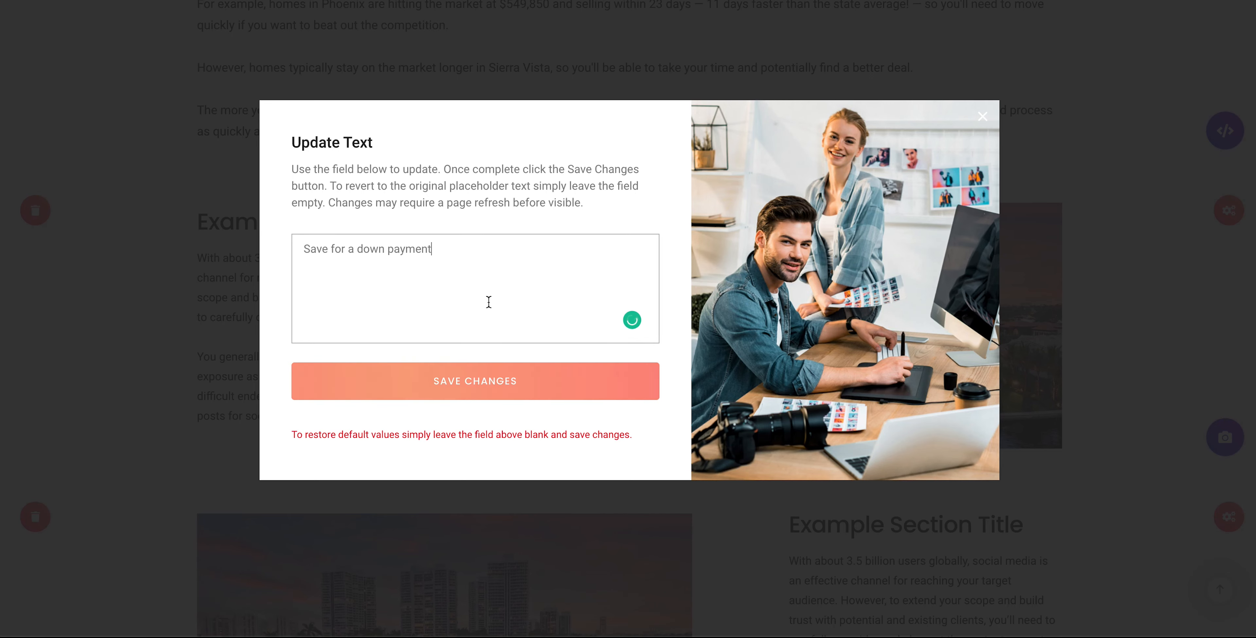
left_click(984, 48)
Step: Set the Image Right Text Left section's title to "Save for a down payment" and save it
left_click(269, 227)
left_click(427, 278)
type("Save for a down payment")
left_click(460, 345)
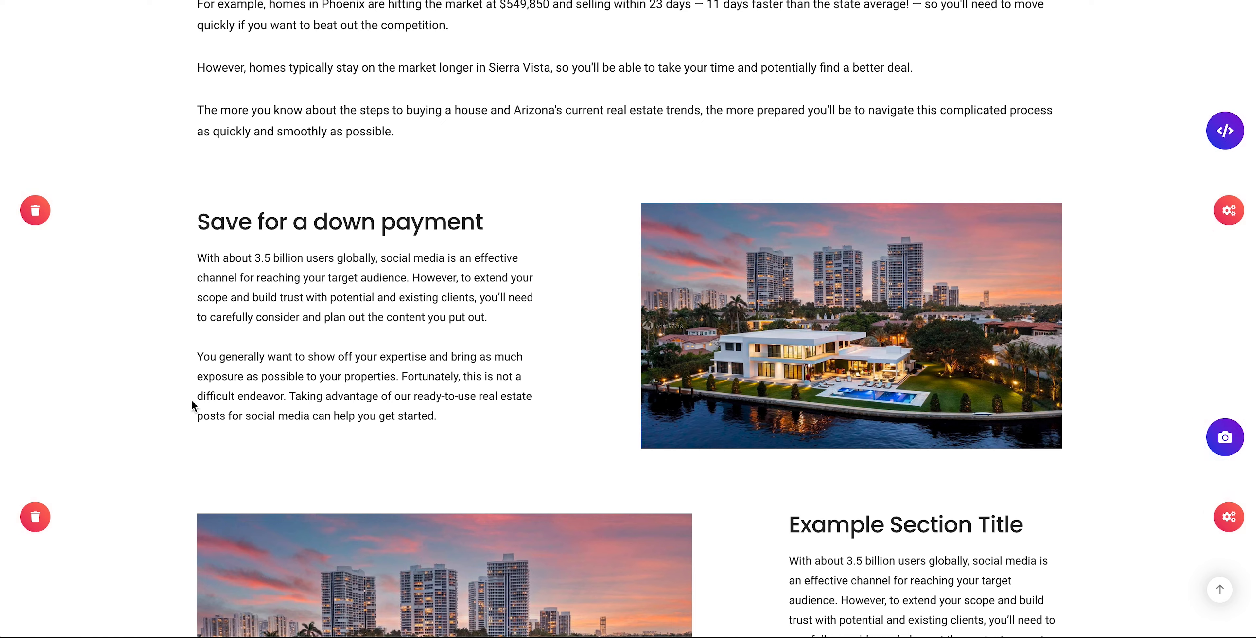
Step: Replace the "Save for a down payment" section's paragraph with the copied text about down payments and save it
left_click(407, 332)
key("ctrl+v")
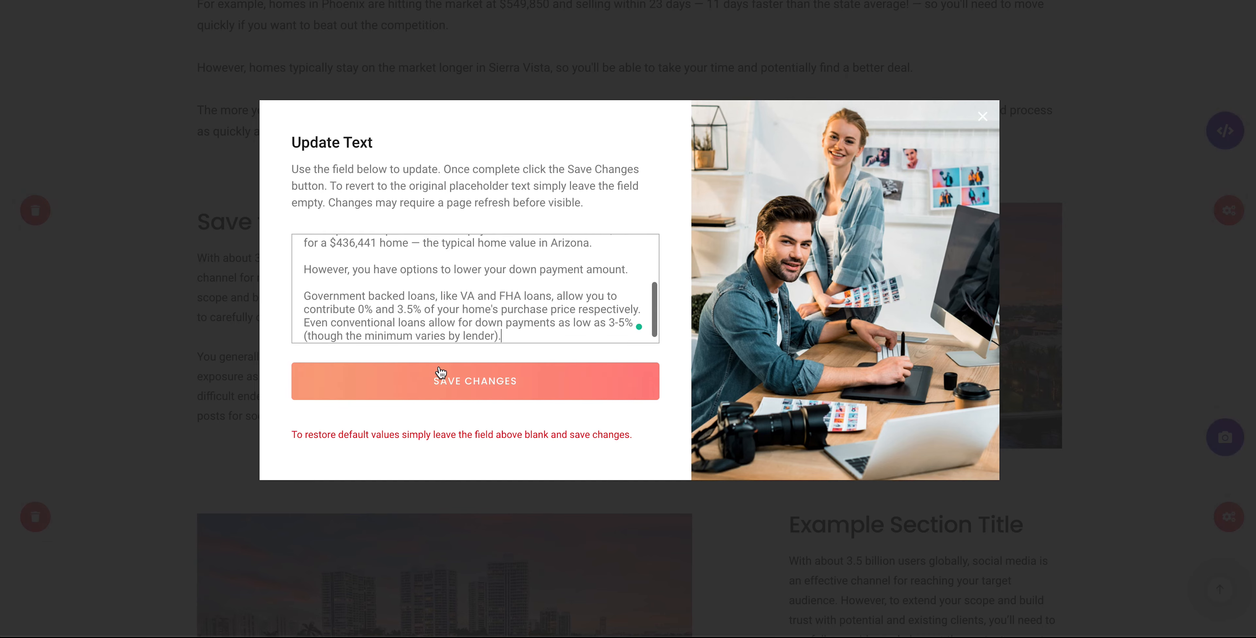
left_click(438, 374)
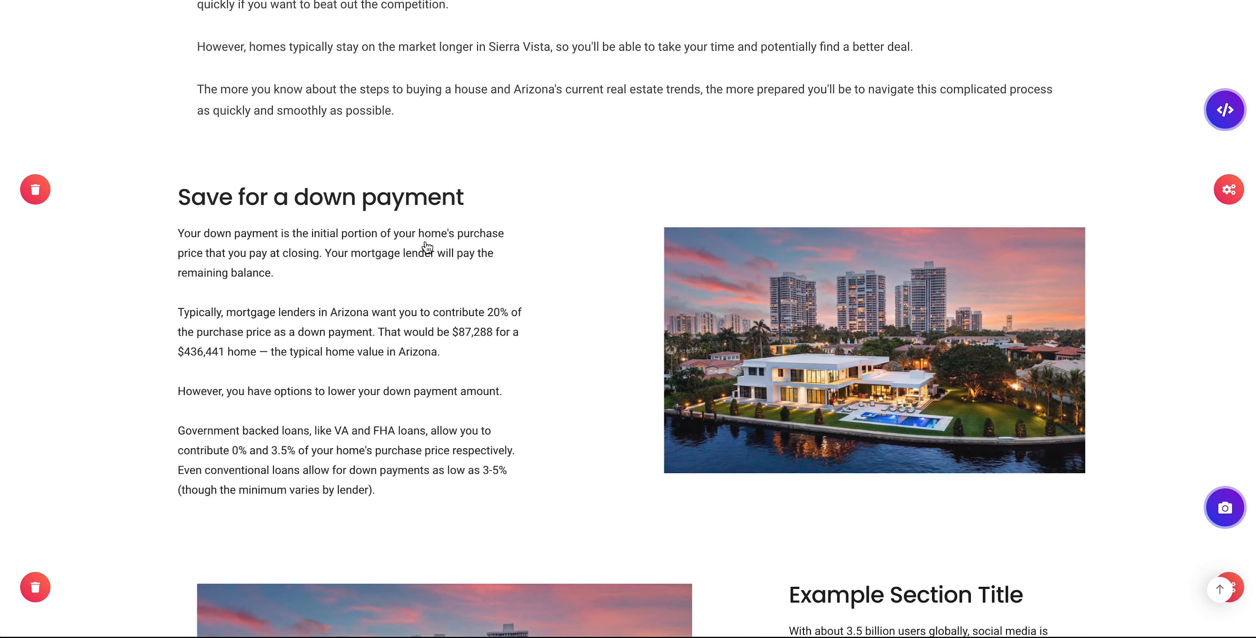
Step: Capture a screenshot of the Arizona house-and-key illustration for use as a section image
scroll(956, 491, "down", 4)
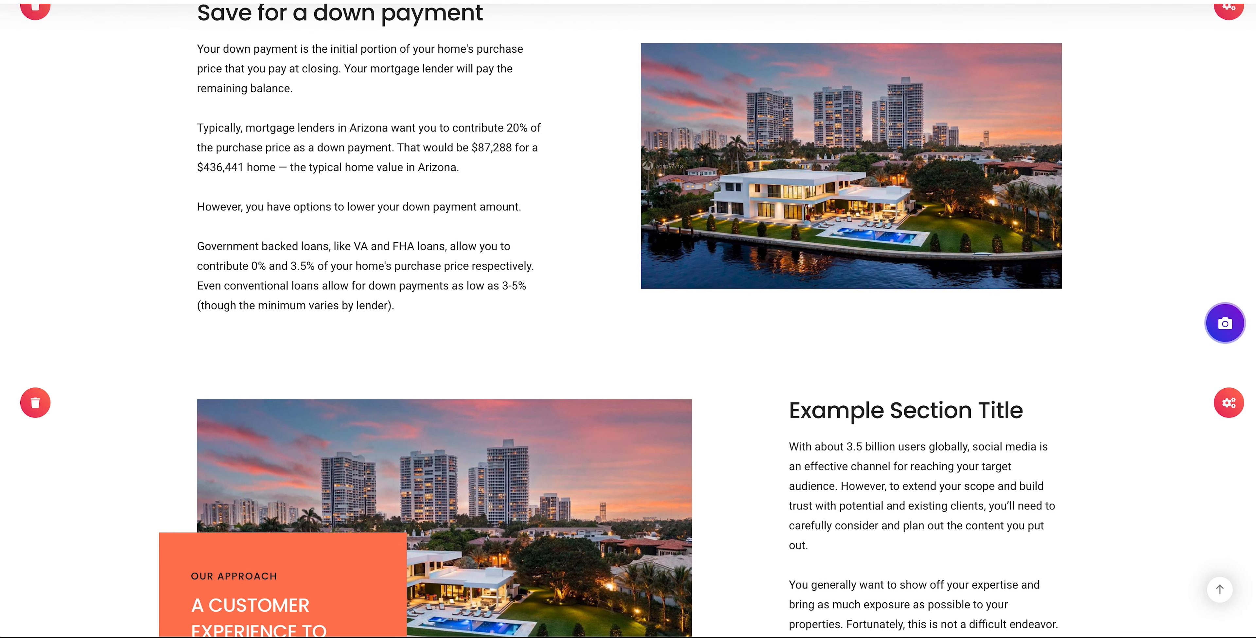
scroll(416, 314, "up", 20)
scroll(429, 311, "down", 5)
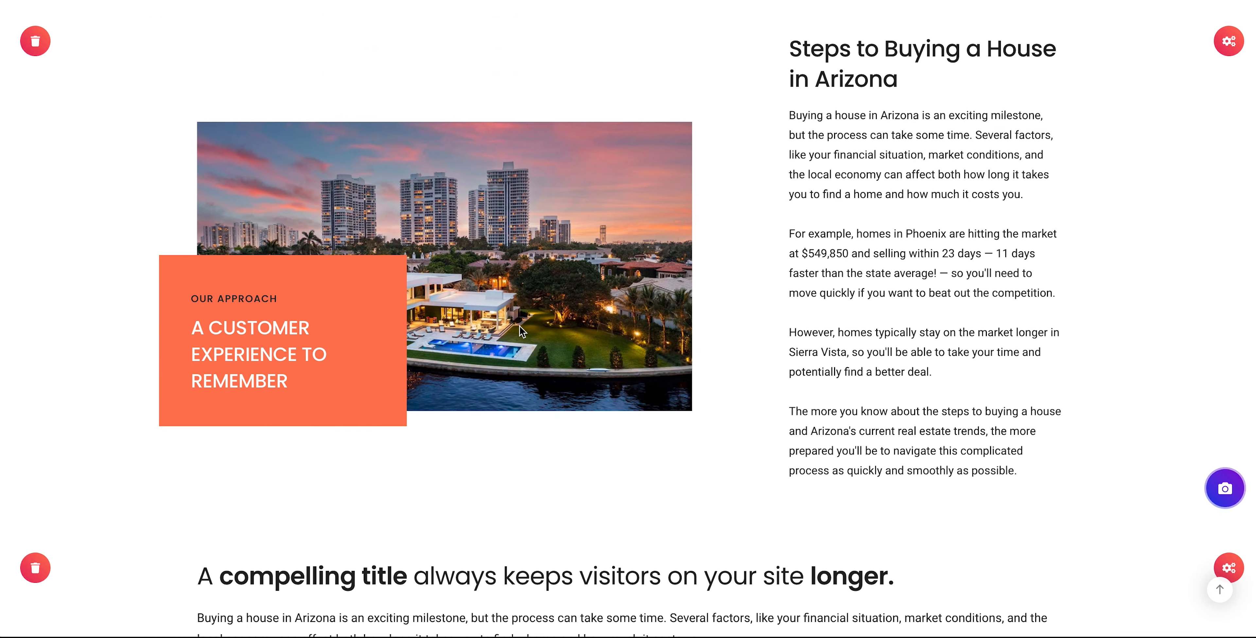
scroll(522, 332, "down", 14)
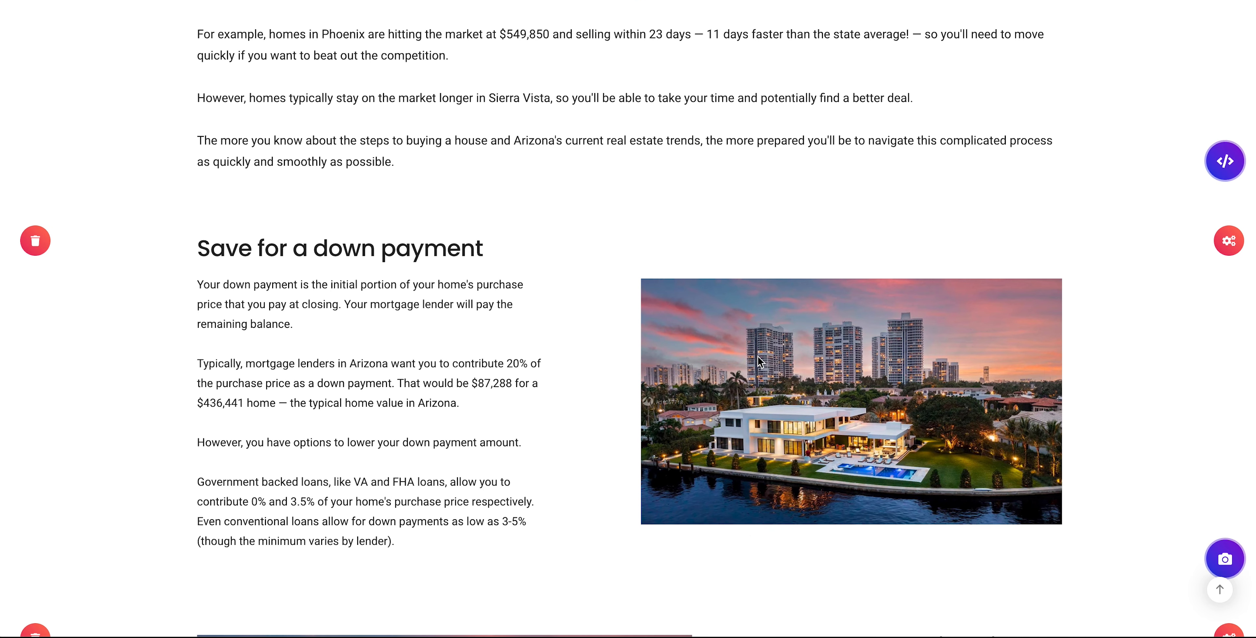
key("super+shift+4")
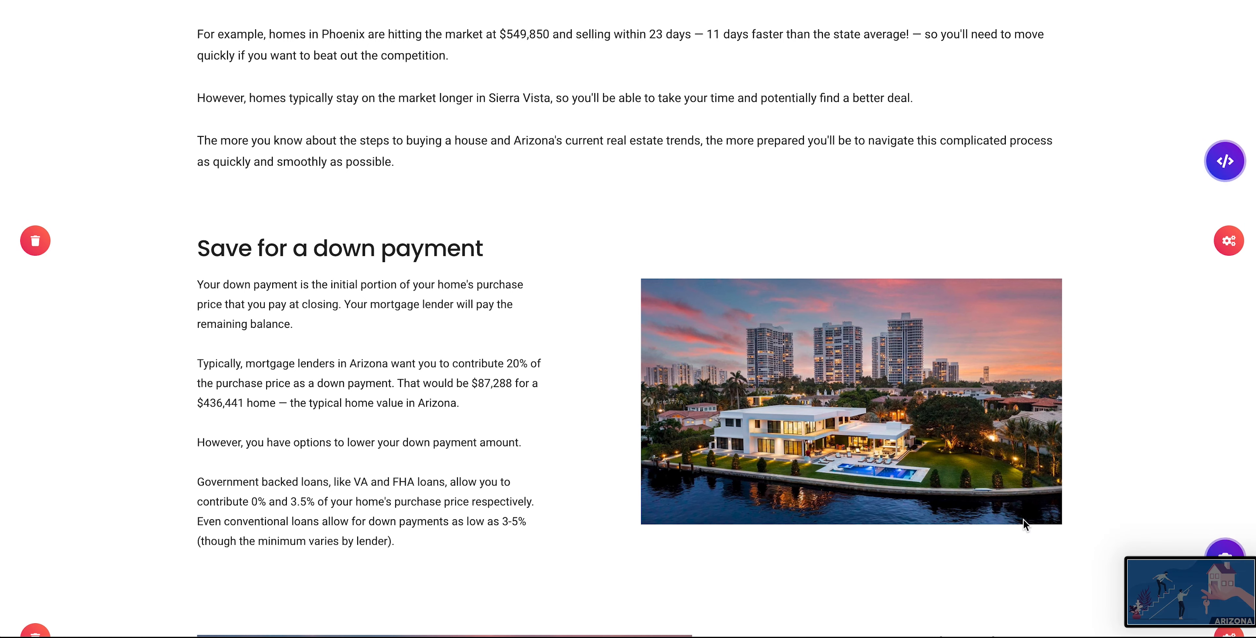
Step: Replace the down payment section's image with the captured Arizona illustration, cropped to the hand holding the house, and save it
scroll(1097, 487, "down", 2)
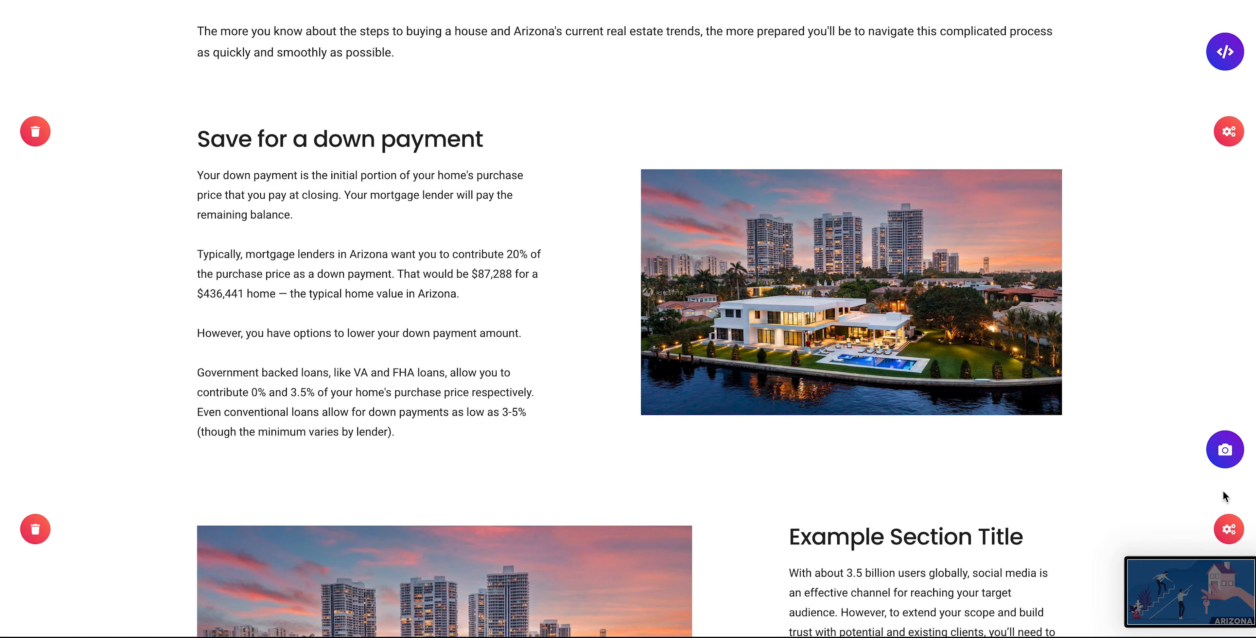
left_click(1225, 450)
left_click_drag(1190, 591, 477, 358)
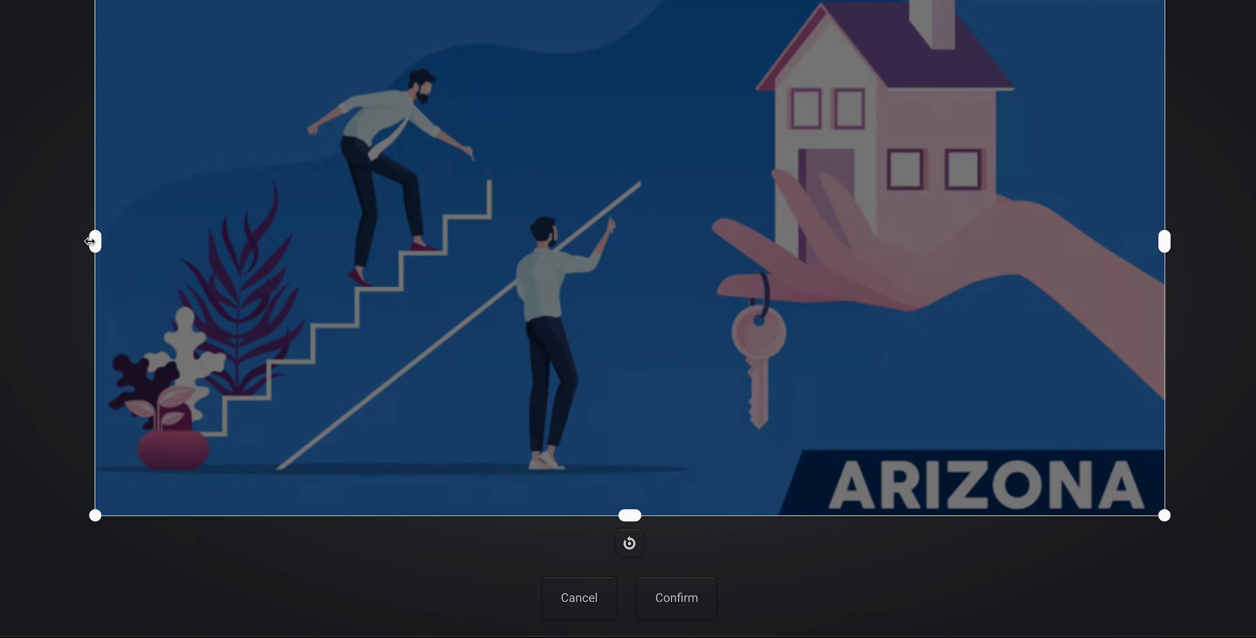
left_click_drag(89, 241, 580, 288)
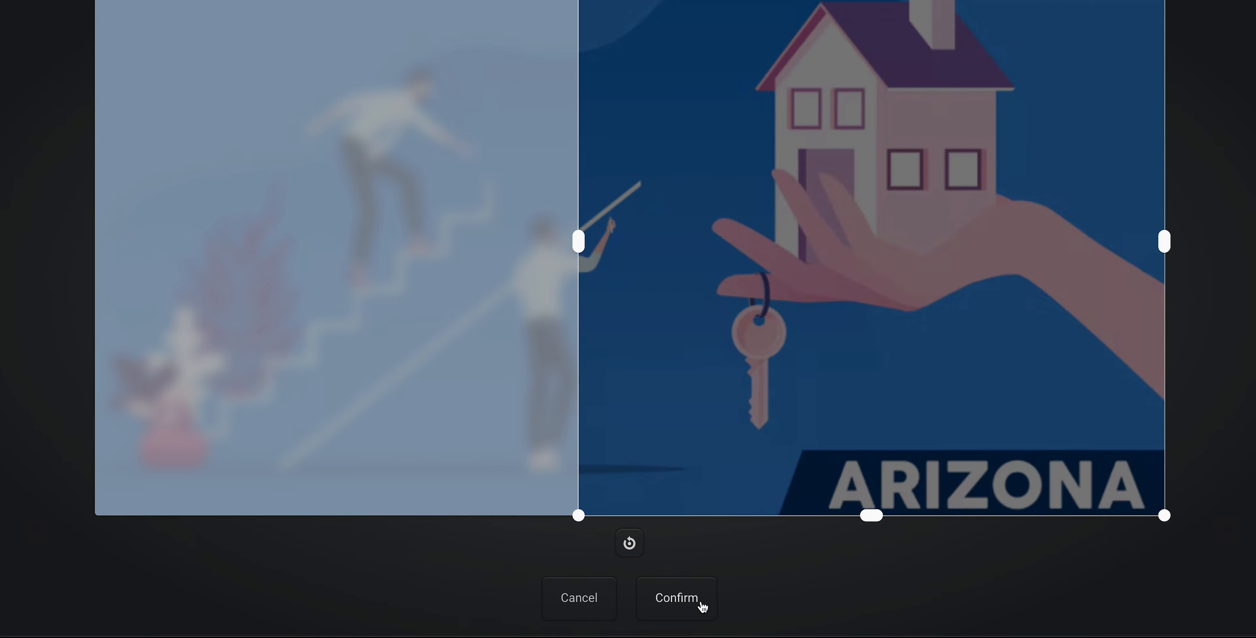
left_click(677, 597)
left_click(549, 466)
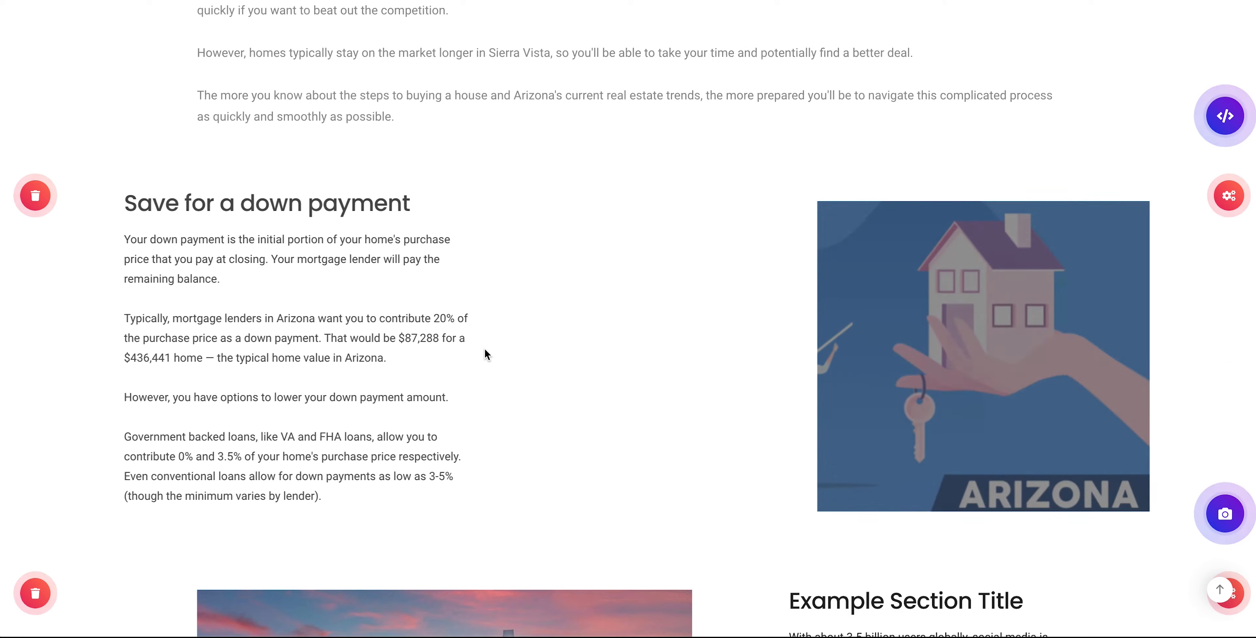
Step: Change the style of the section below the down payment section to Image - Centered
scroll(487, 354, "down", 1)
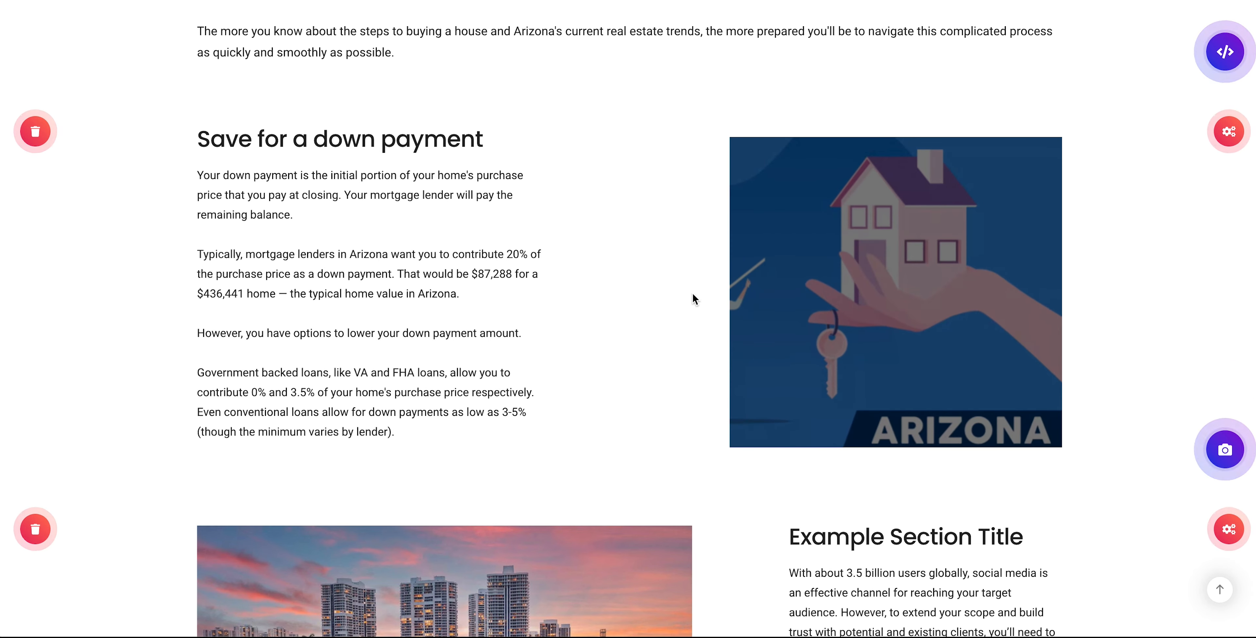
scroll(861, 373, "down", 5)
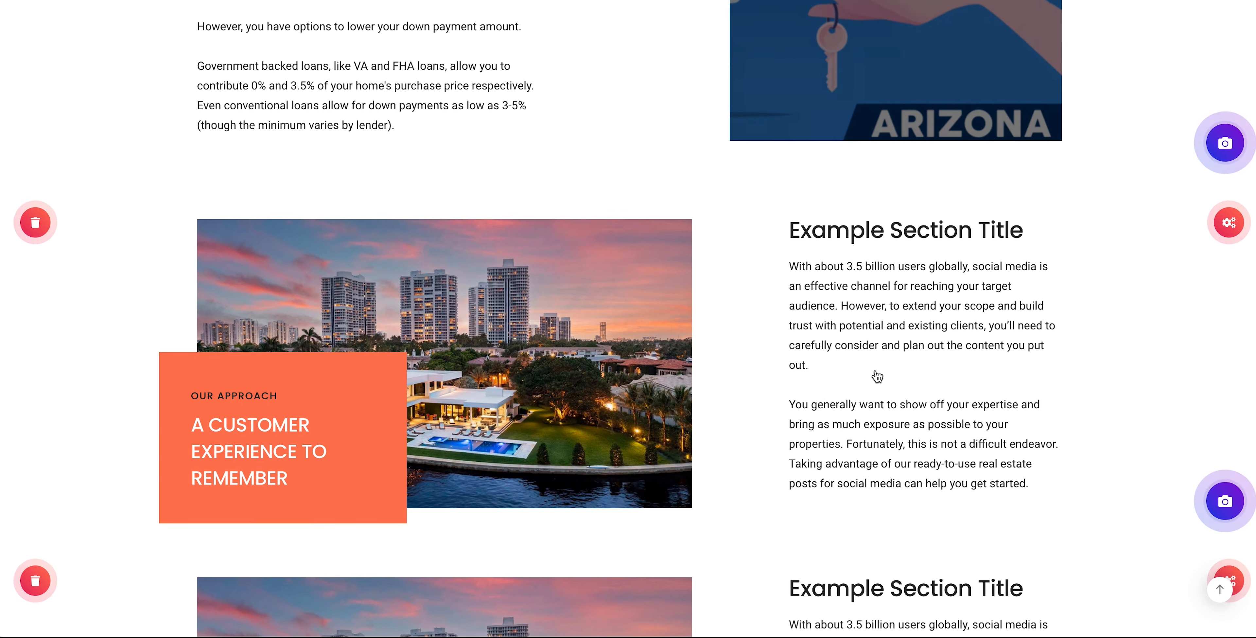
scroll(1041, 390, "down", 2)
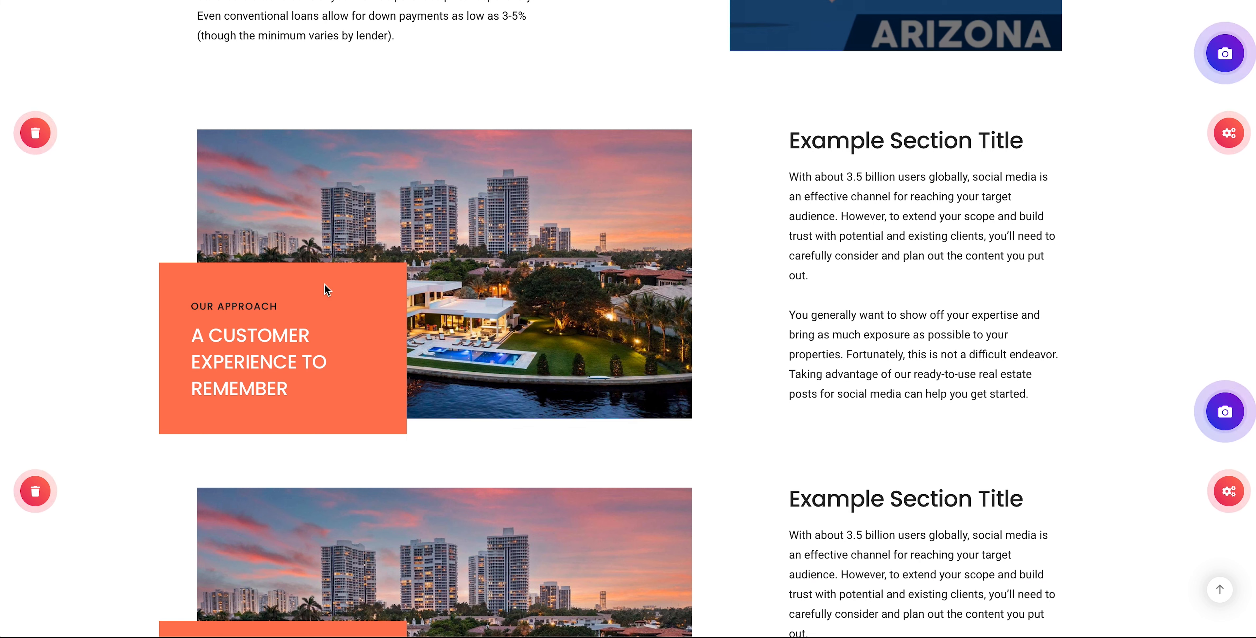
left_click(1233, 120)
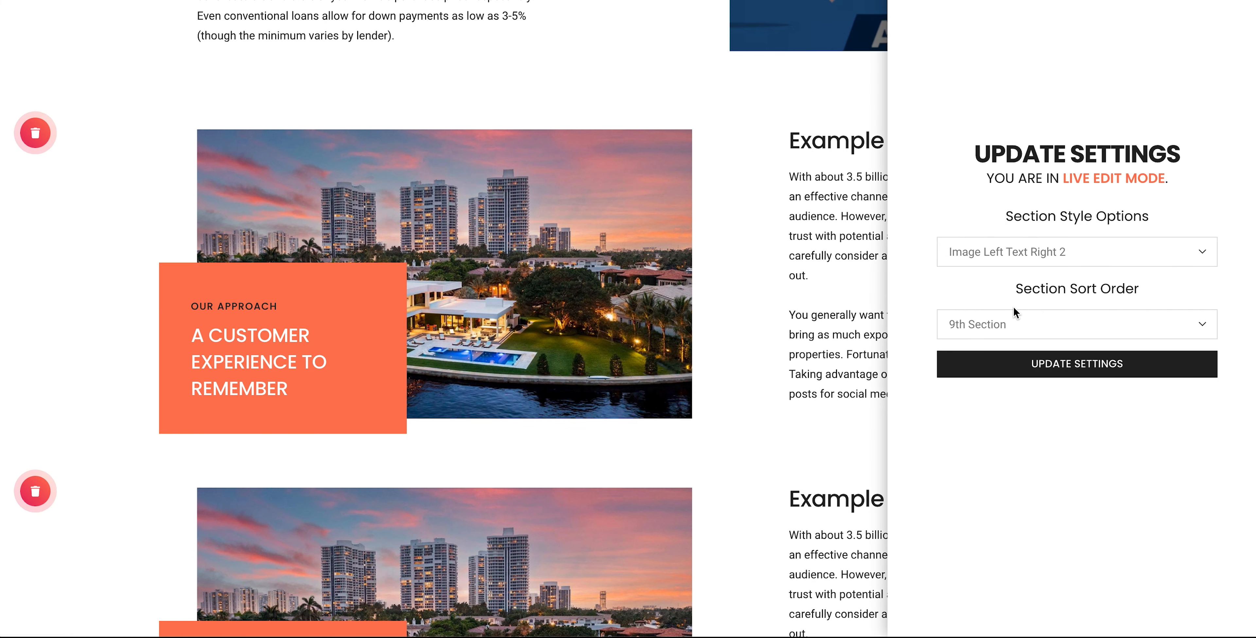
left_click(1015, 249)
scroll(1056, 458, "down", 3)
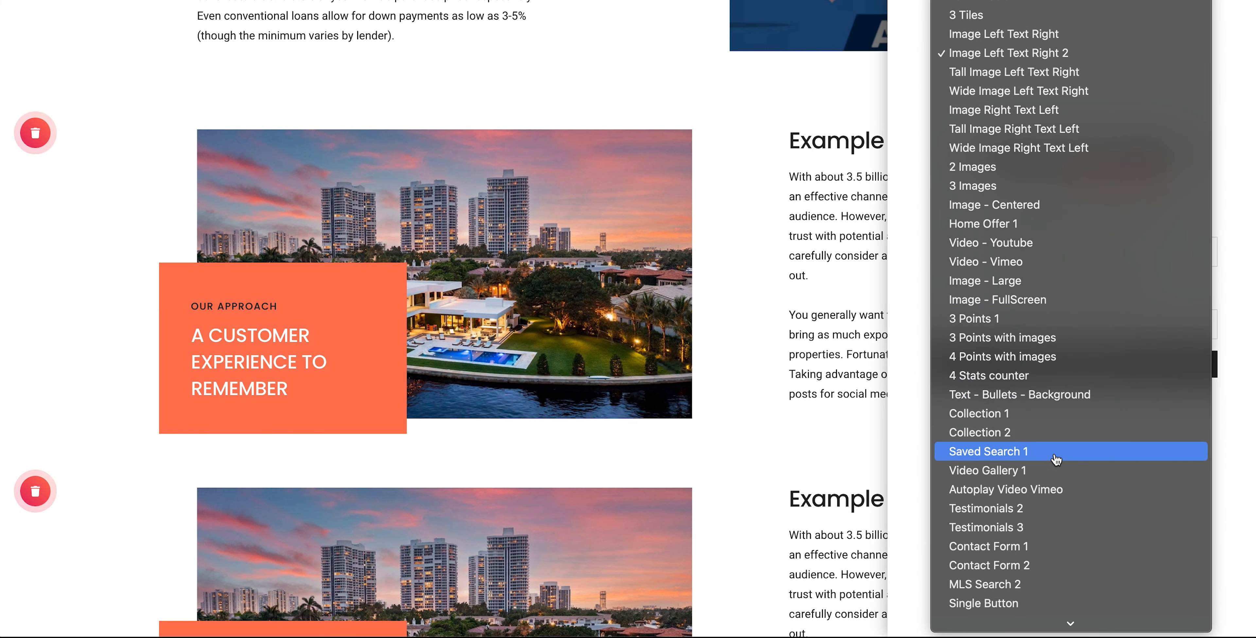
left_click(995, 203)
left_click(1035, 373)
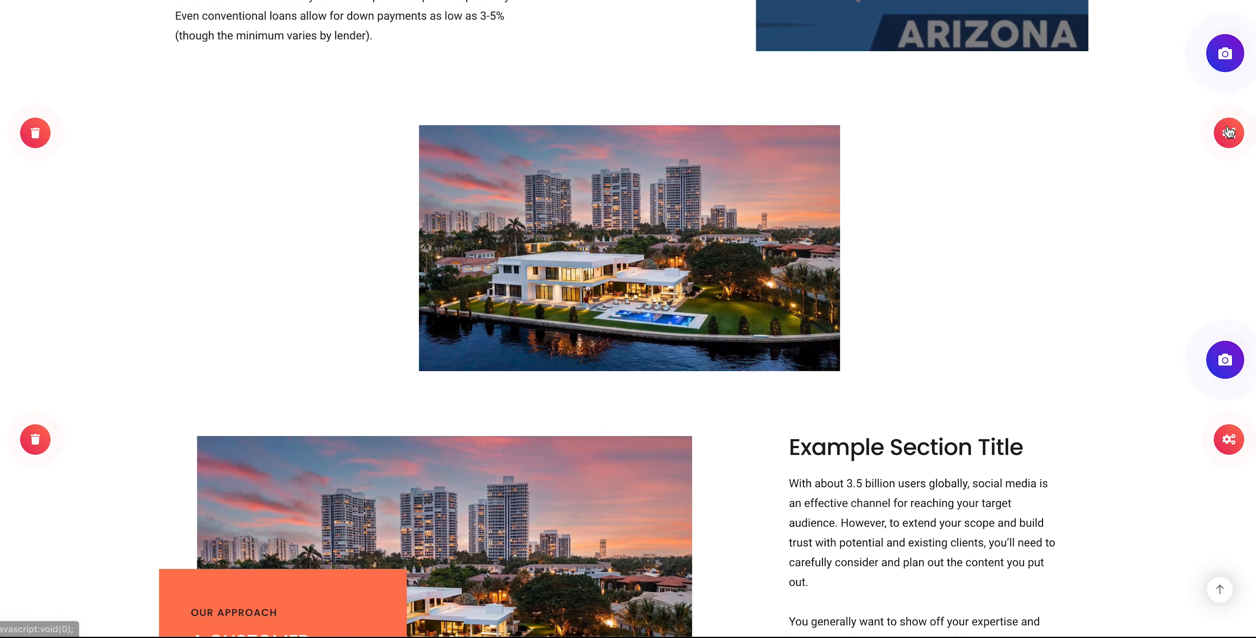
Step: Change the centered image section's style to Video Gallery 1
left_click(1229, 132)
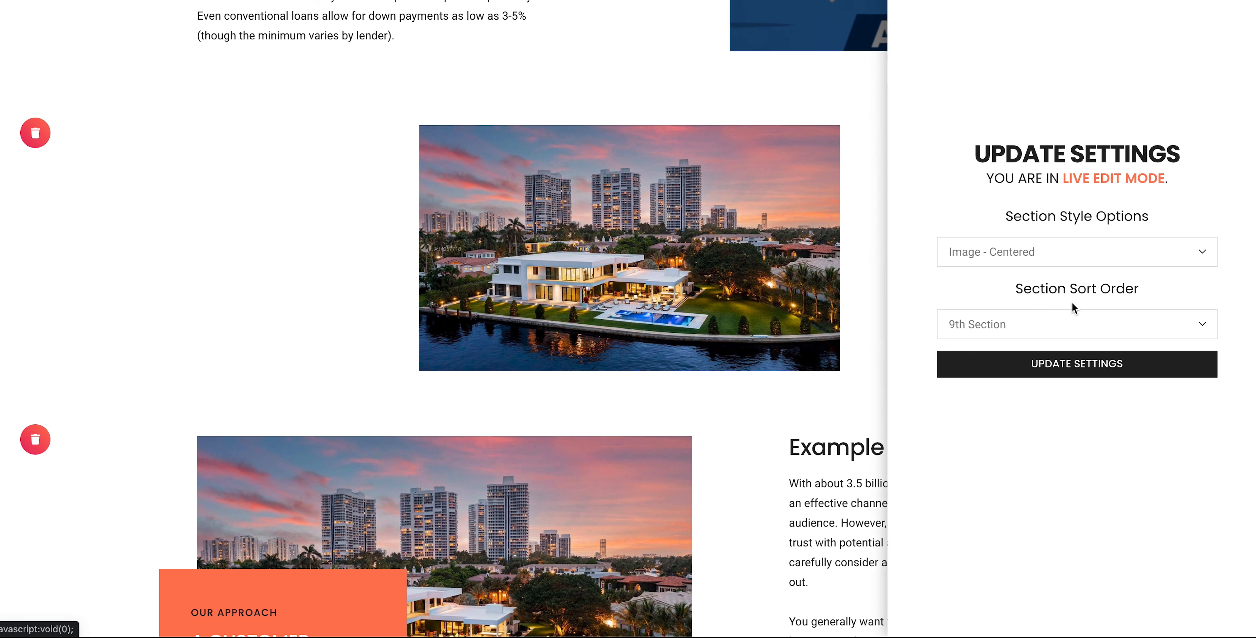
left_click(1040, 259)
scroll(1073, 400, "down", 5)
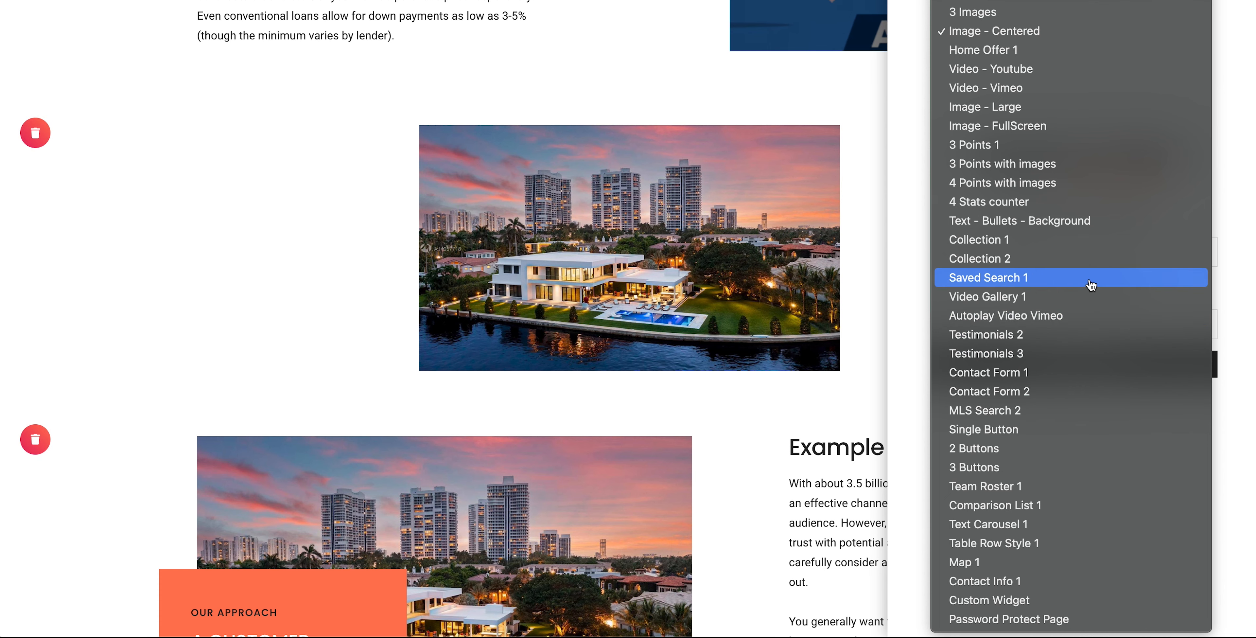
left_click(1082, 296)
left_click(1056, 370)
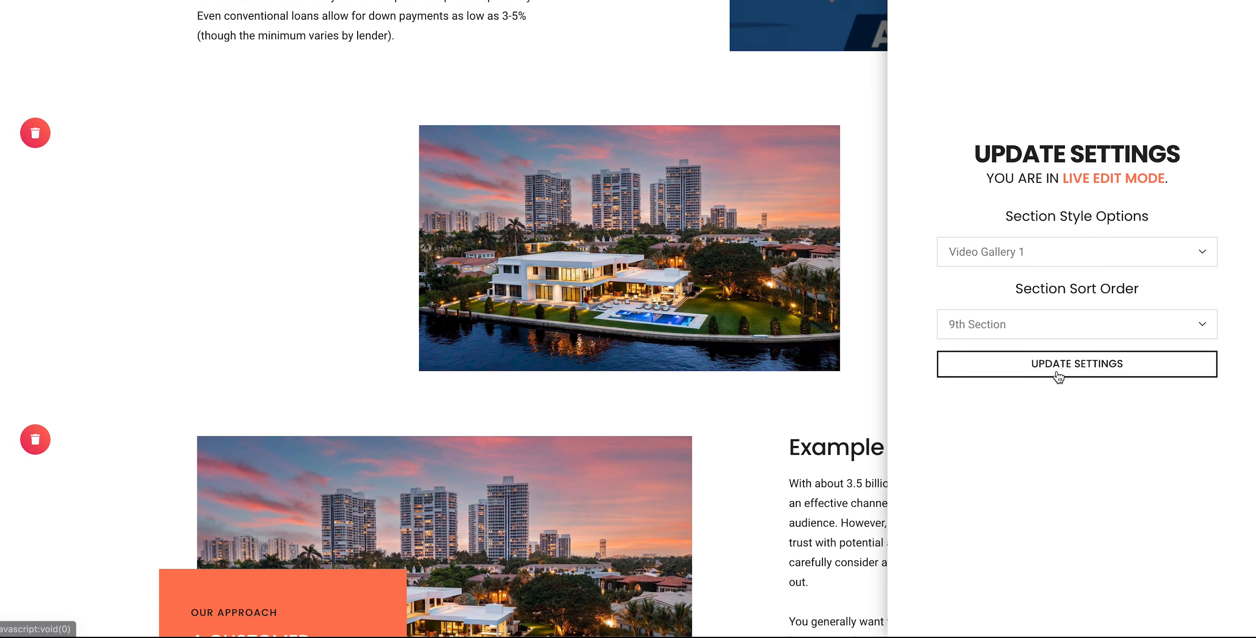
Step: Change the style of the section below the down payment section to Contact Form 1
scroll(900, 359, "up", 5)
scroll(562, 345, "up", 5)
scroll(556, 347, "down", 6)
scroll(556, 347, "up", 10)
scroll(555, 347, "down", 11)
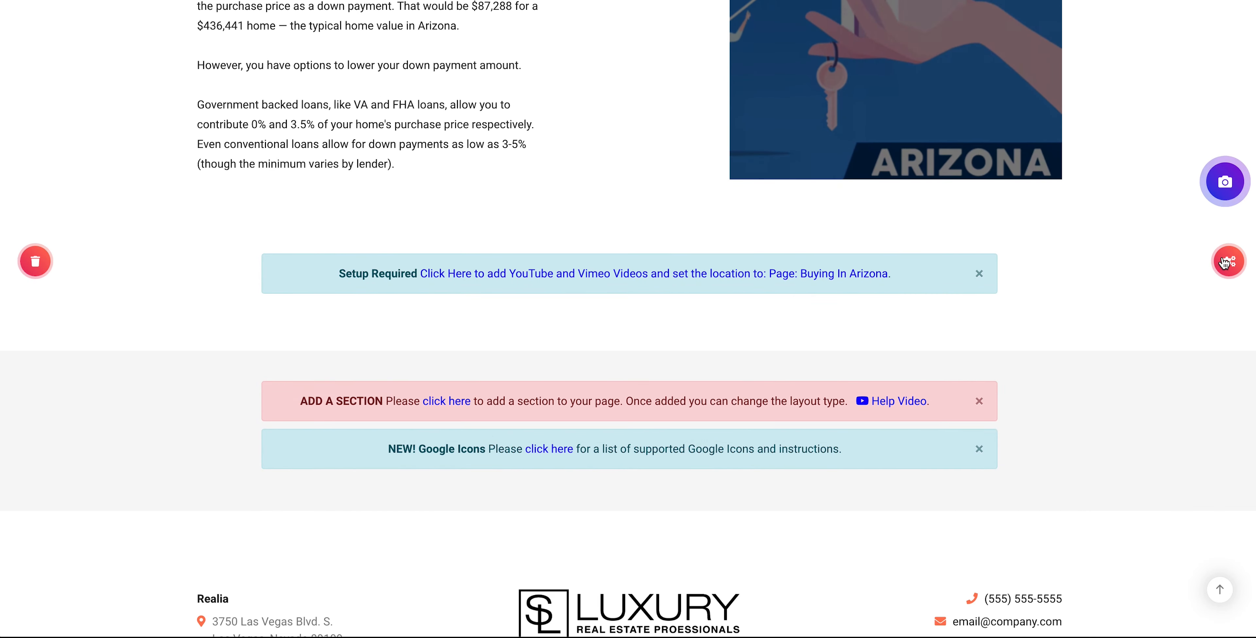
left_click(1227, 264)
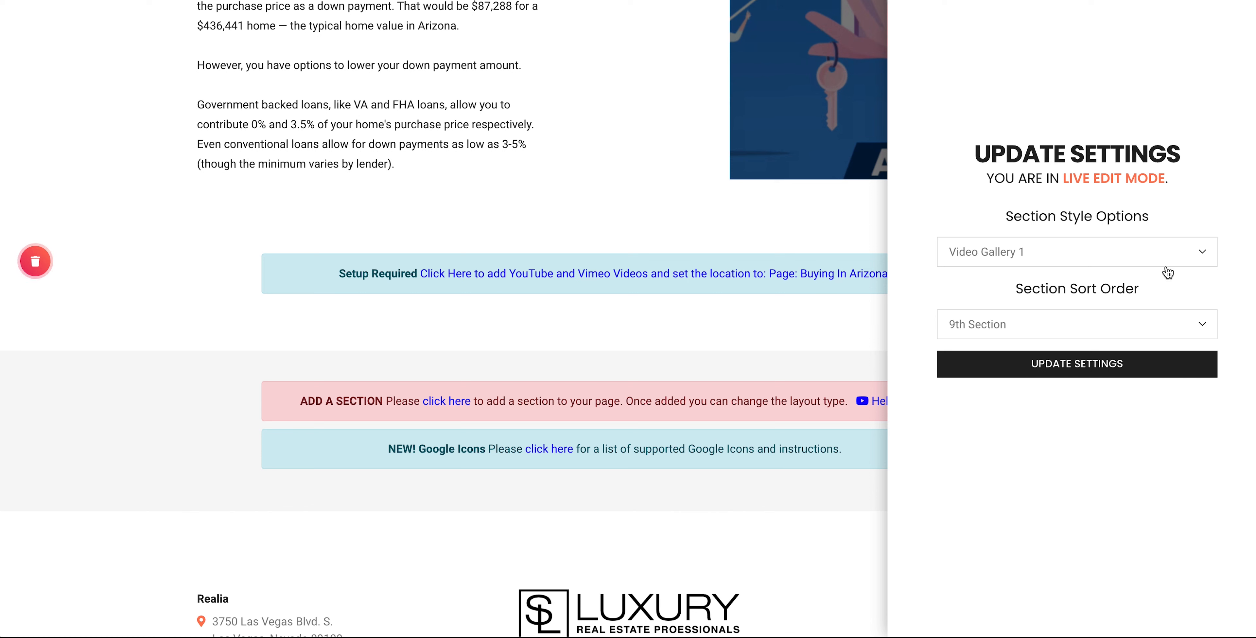
left_click(1168, 253)
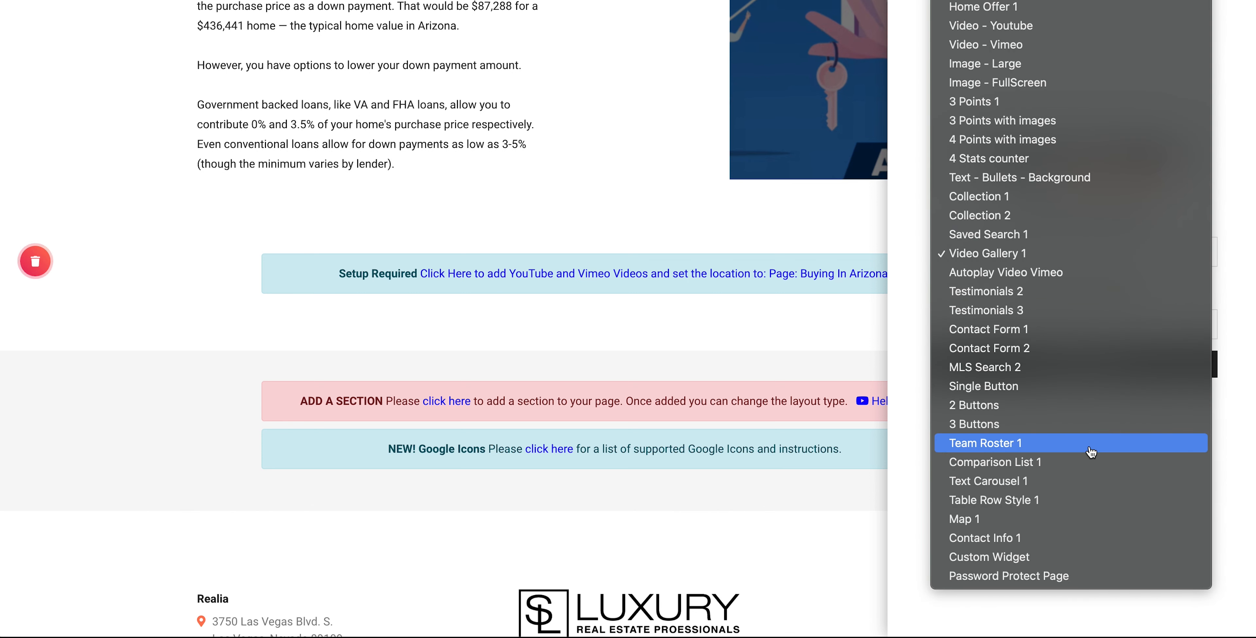
left_click(1082, 333)
left_click(1078, 373)
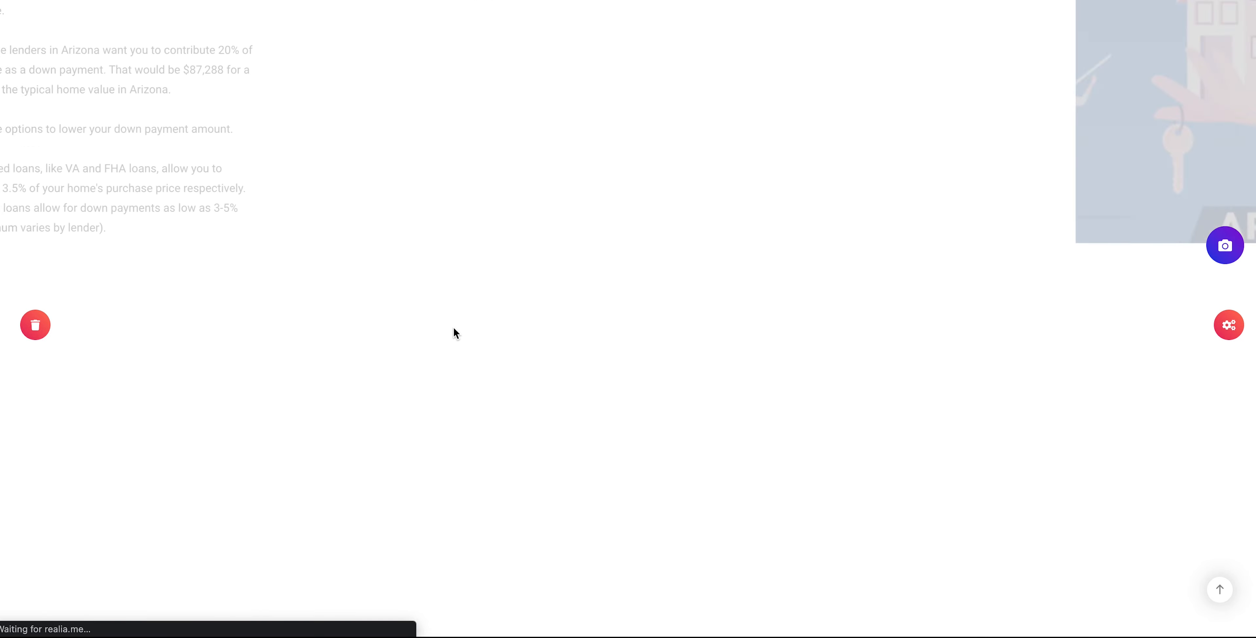
Step: Change the style of the Buying In Arizona page header to Home Offer Lander - V3
scroll(948, 348, "up", 15)
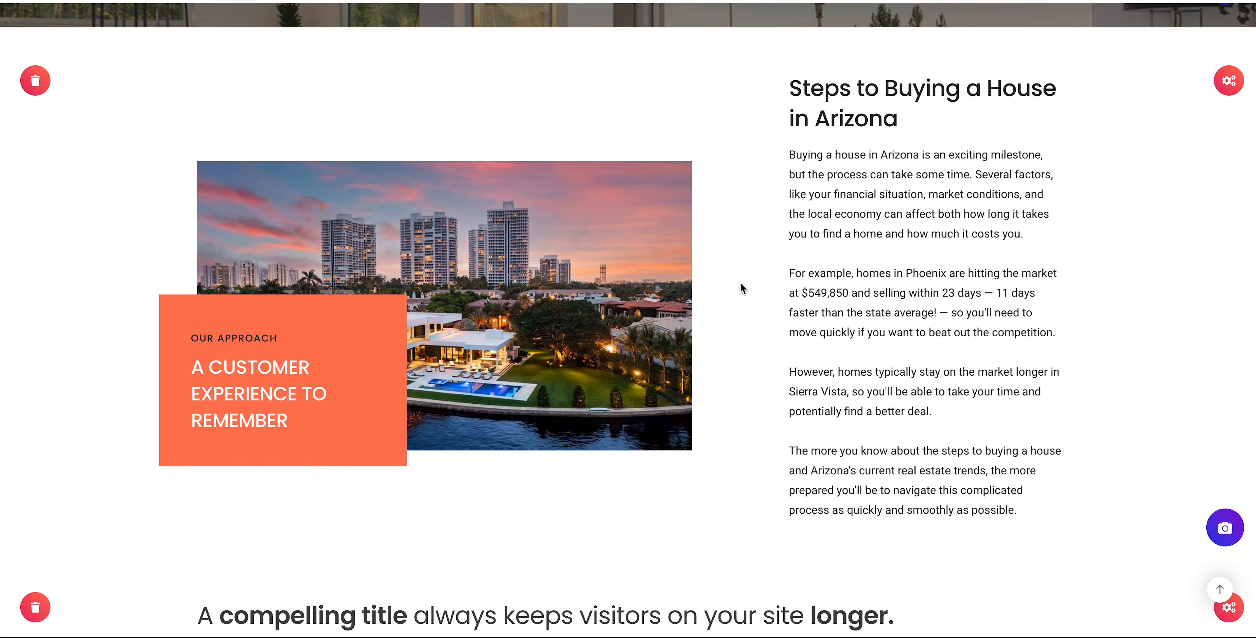
scroll(739, 289, "down", 20)
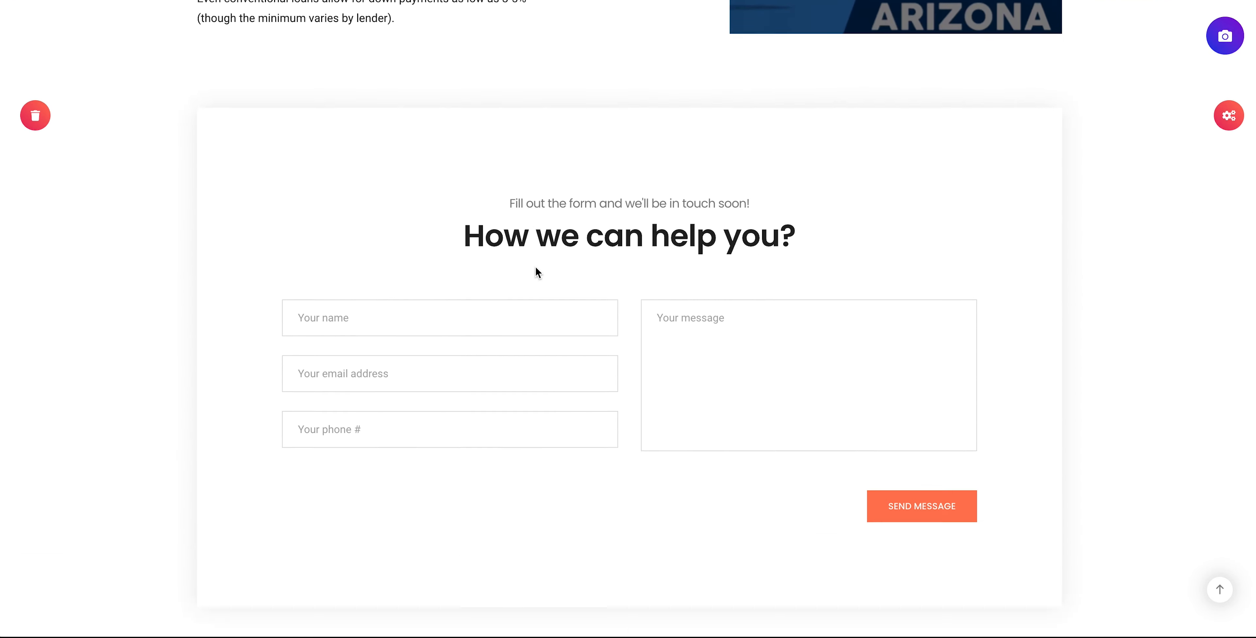
scroll(536, 268, "up", 1)
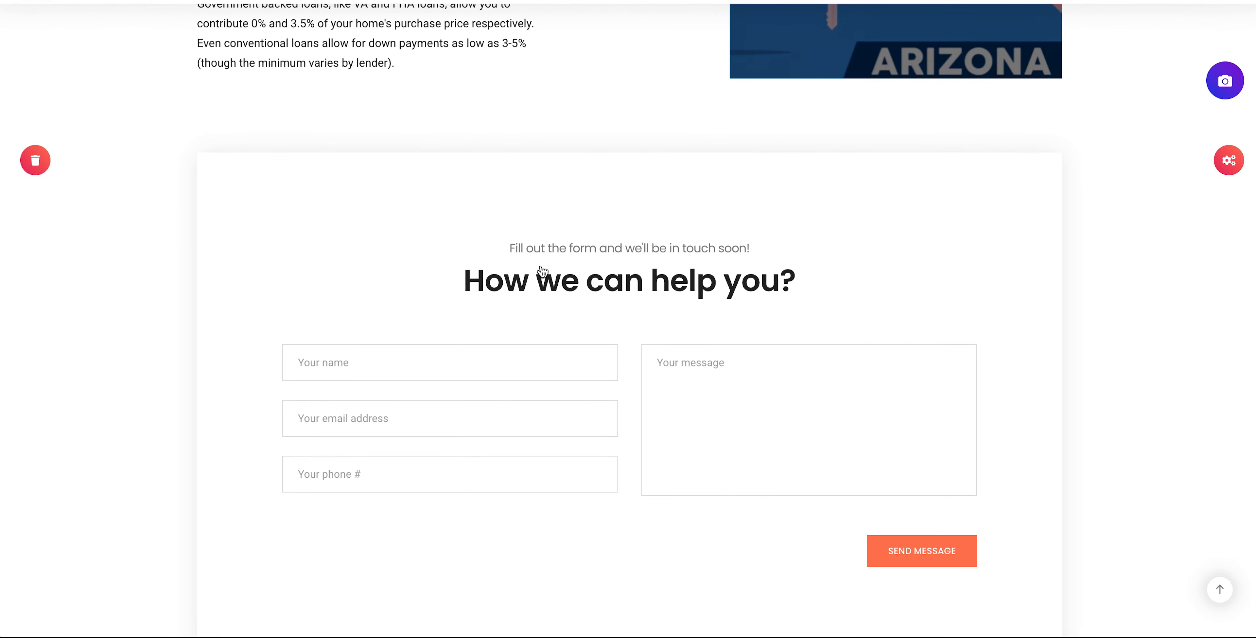
scroll(542, 271, "up", 15)
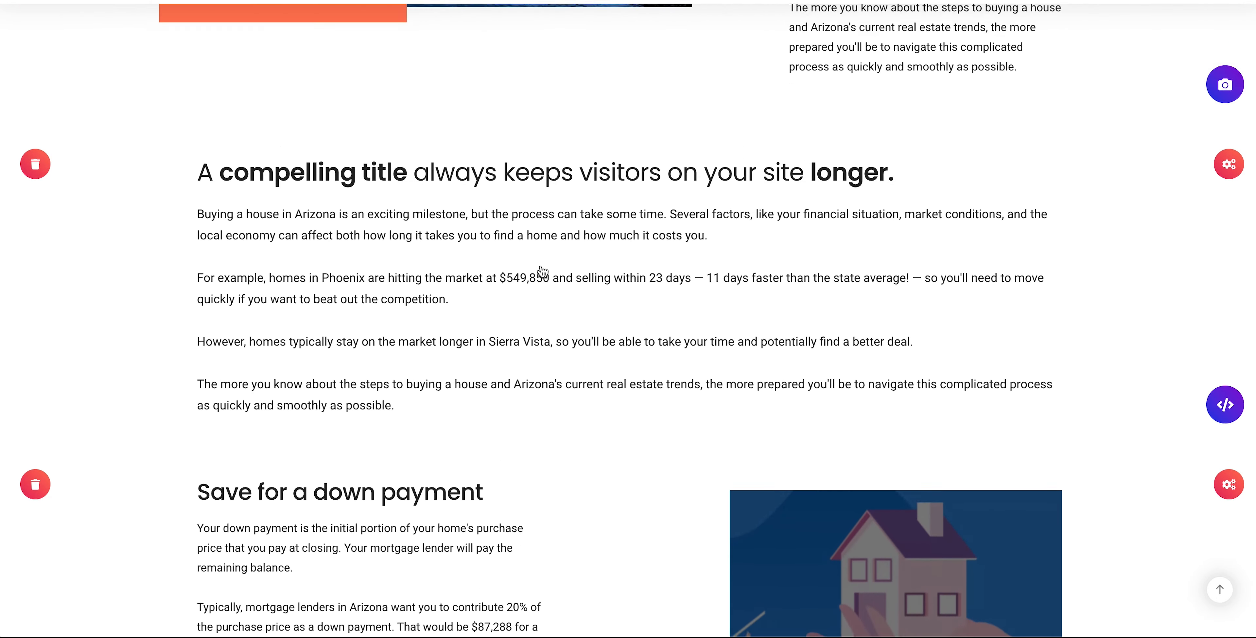
scroll(543, 270, "up", 13)
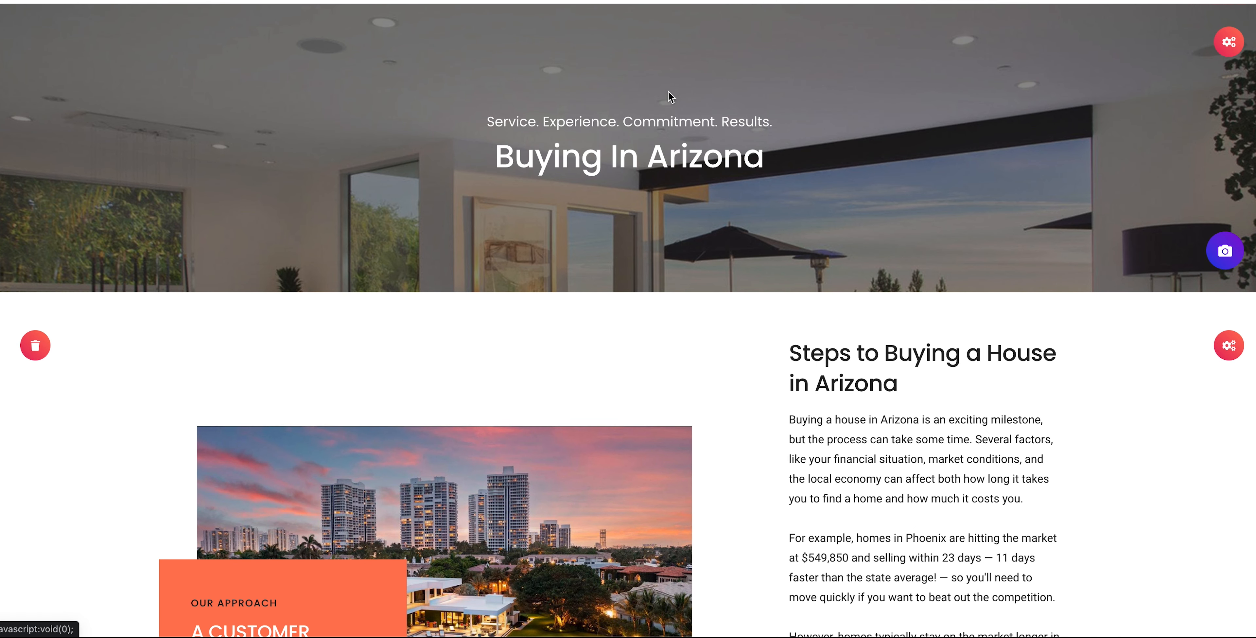
left_click(1228, 42)
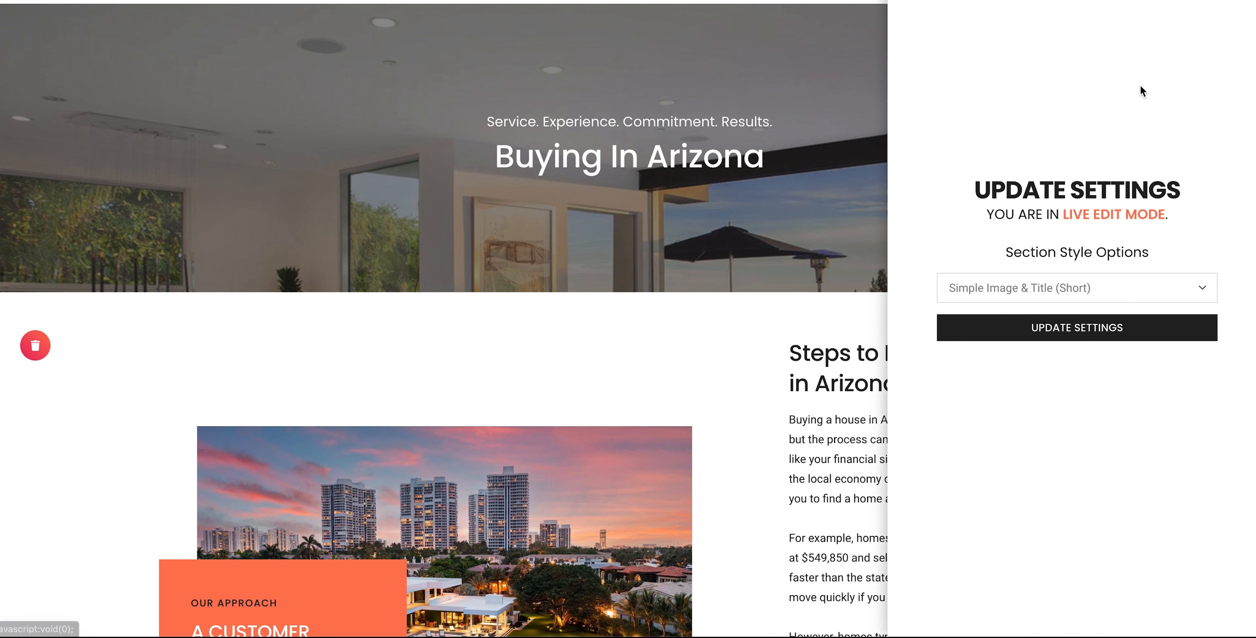
left_click(1064, 292)
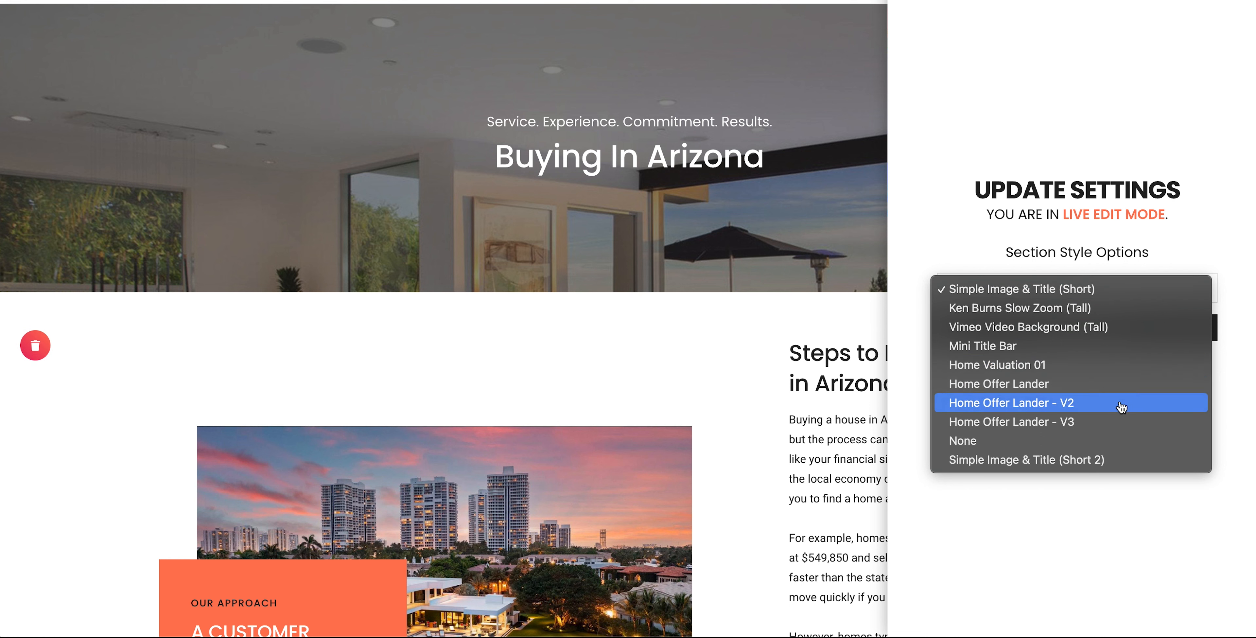
left_click(1114, 423)
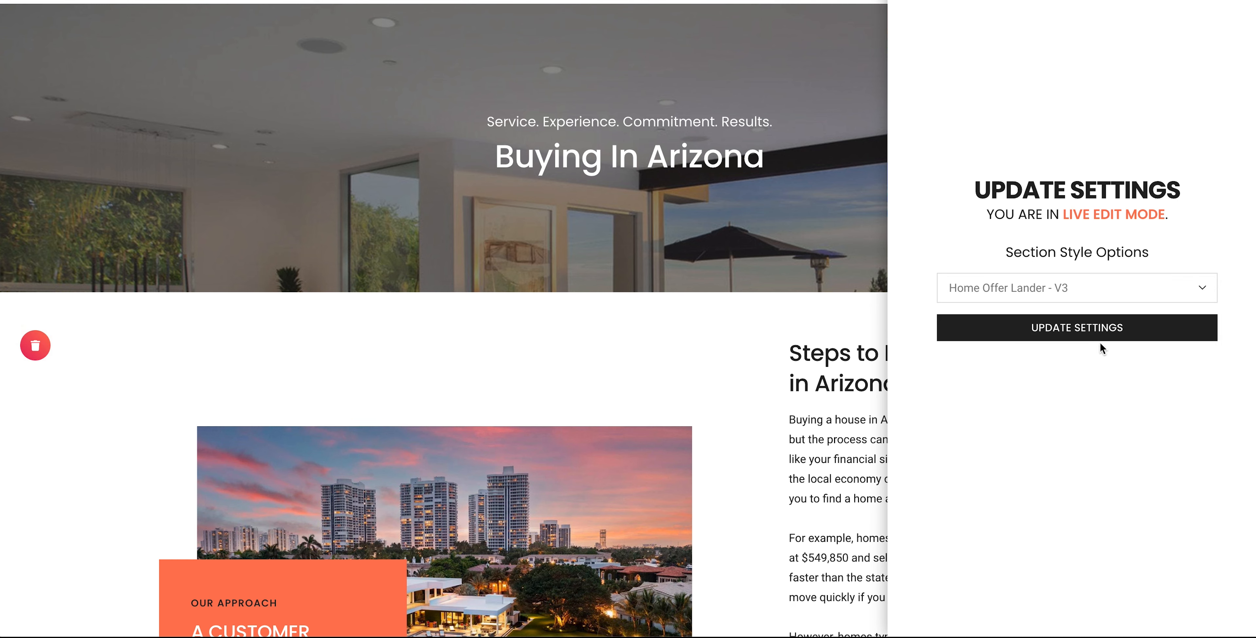
left_click(1097, 333)
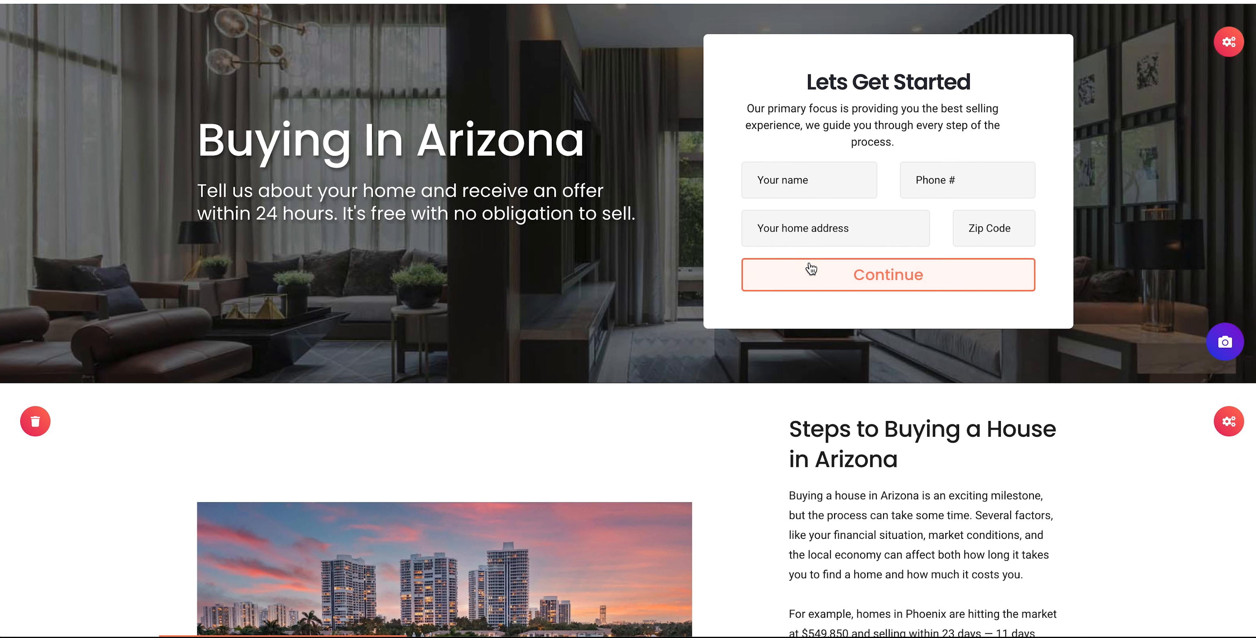
Step: Review the sections of the Buying In Arizona page from the header down past the down payment section
scroll(808, 269, "down", 12)
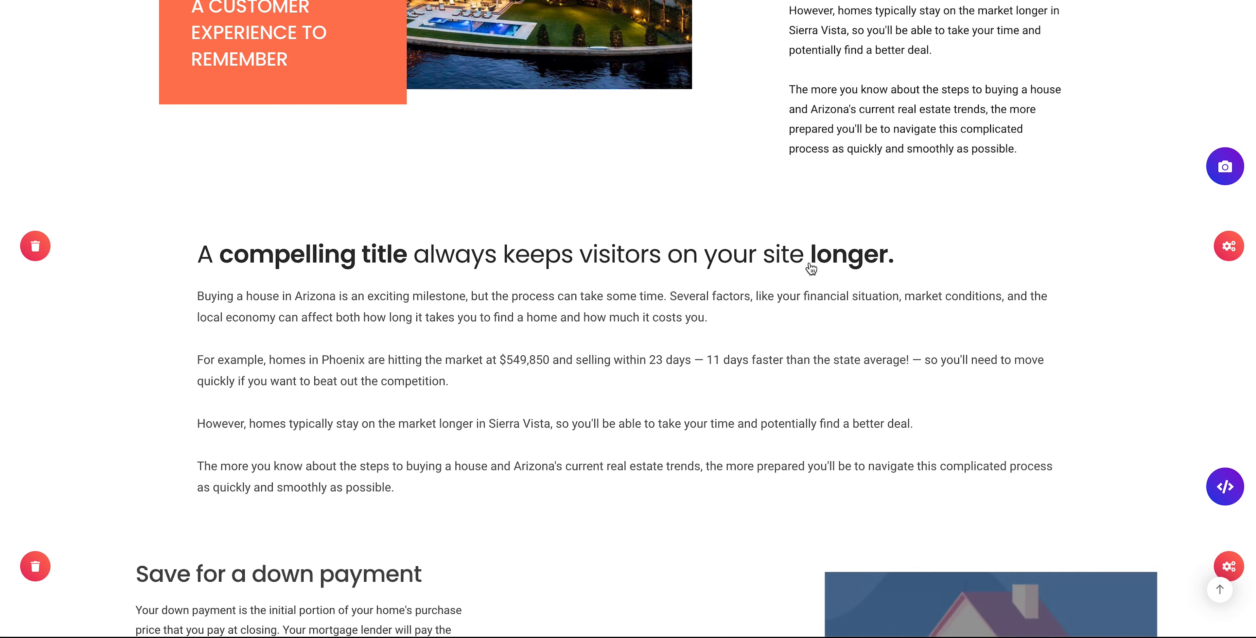
scroll(811, 268, "down", 8)
scroll(809, 267, "up", 6)
scroll(811, 268, "up", 14)
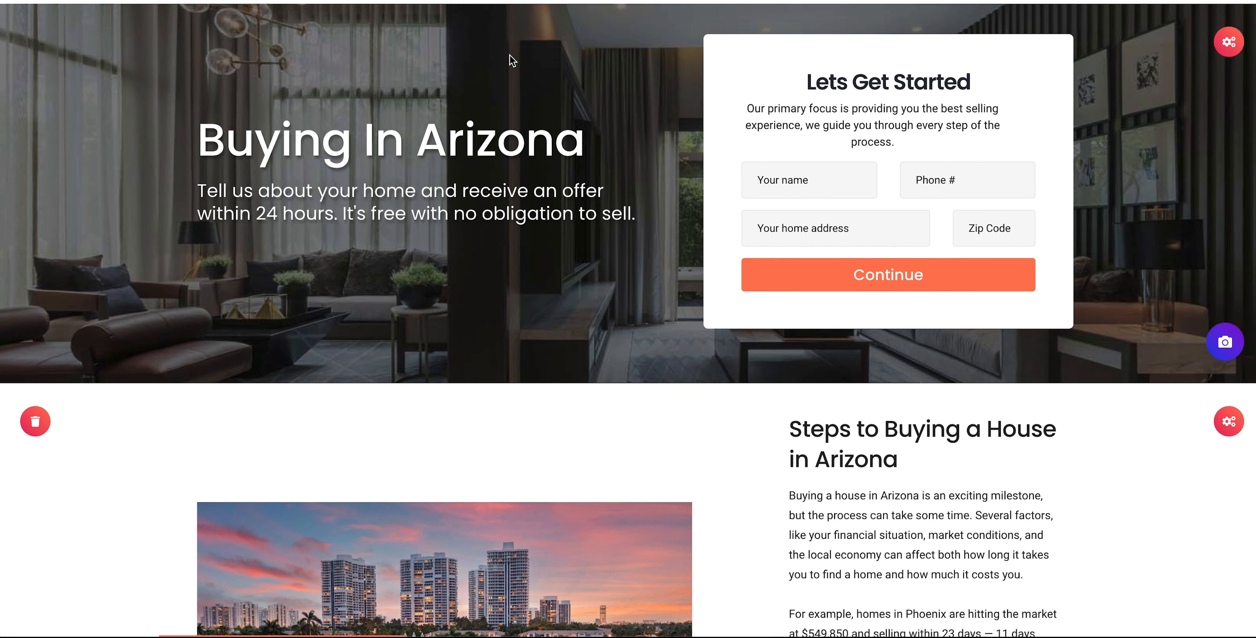
Step: Open the settings of the Buying In Arizona page from the My Pages list and select Agent Website as its location
left_click(209, 1)
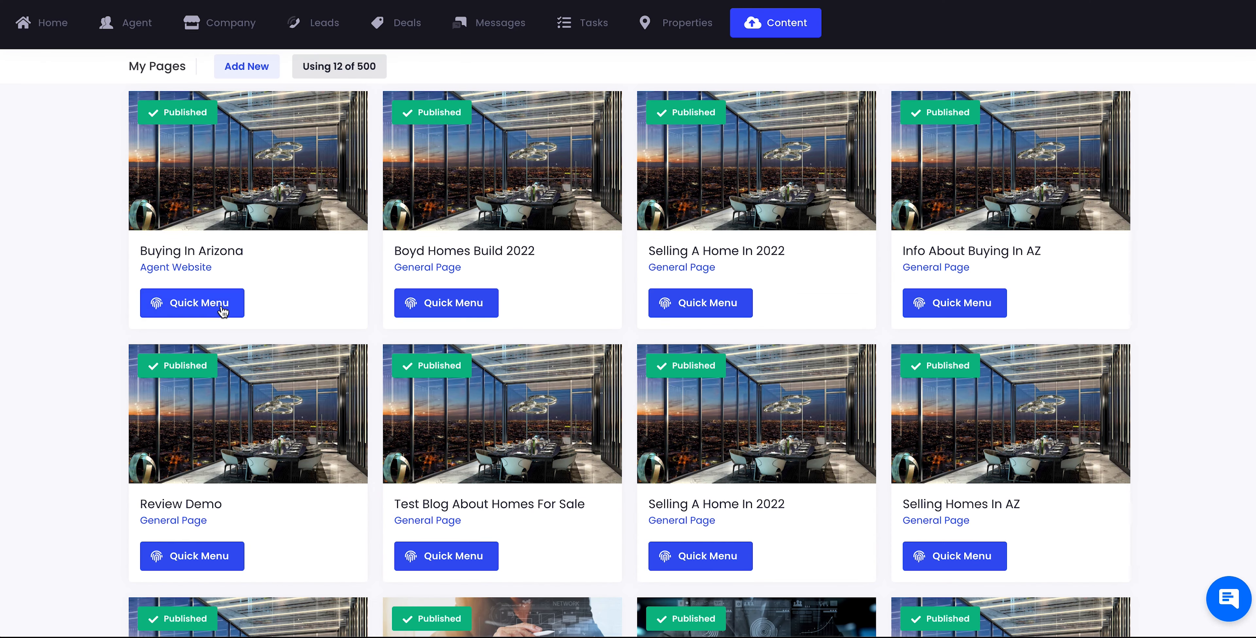
left_click(222, 310)
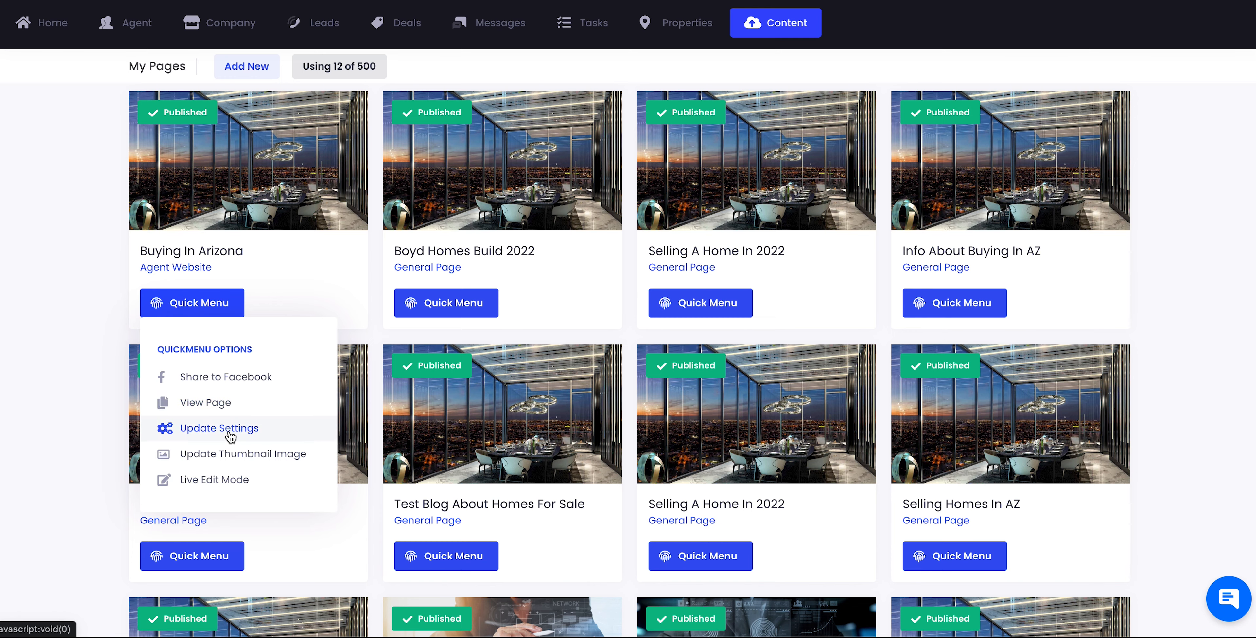
left_click(219, 428)
left_click(440, 301)
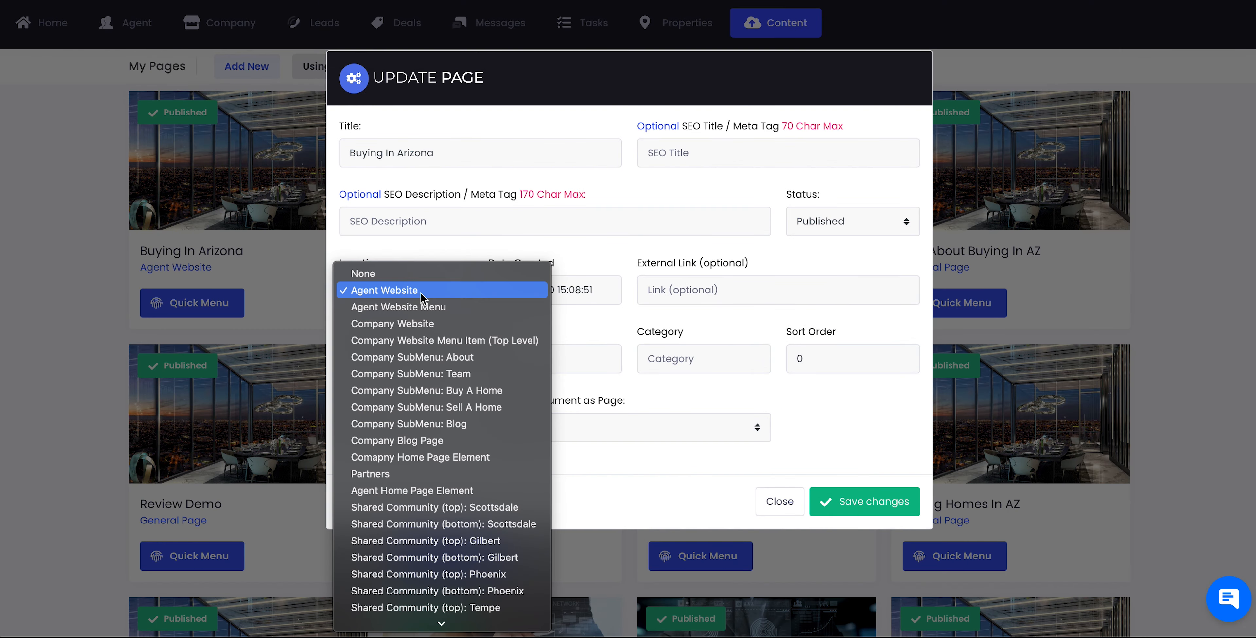
left_click(426, 288)
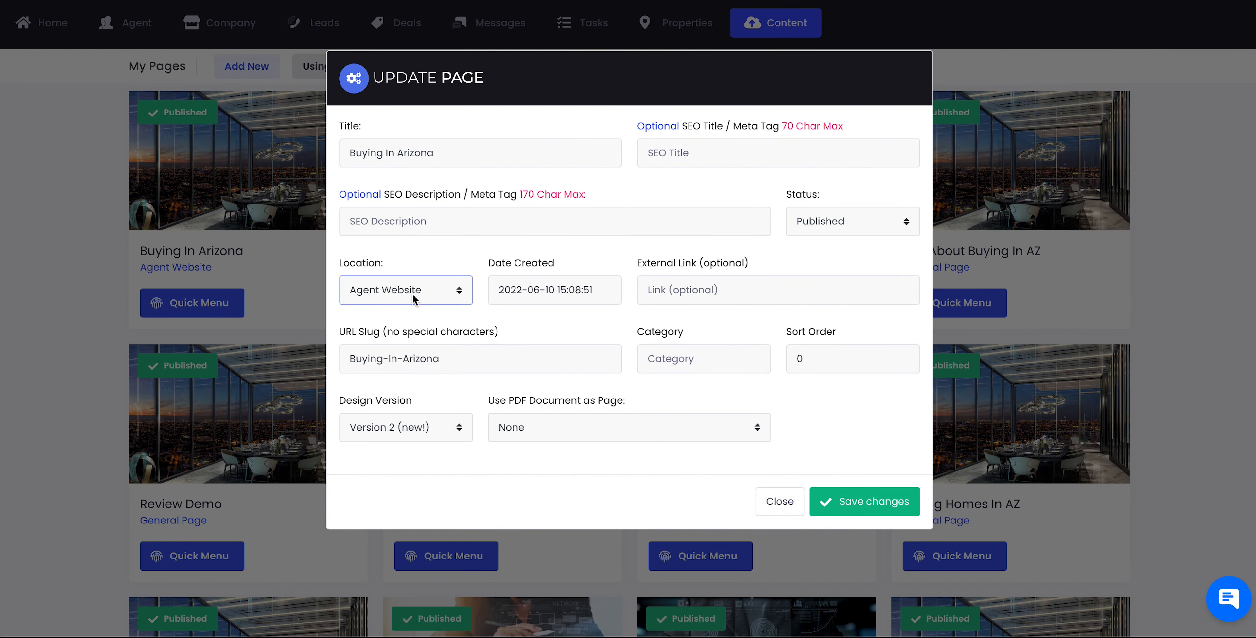